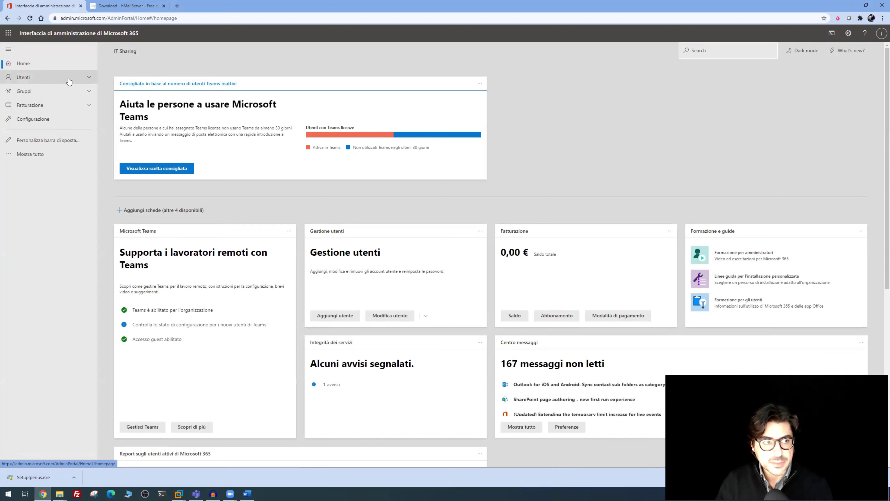
From the Microsoft 365 admin center, open Exchange and show the recipient mailboxes list with its one user mailbox
left_click(40, 153)
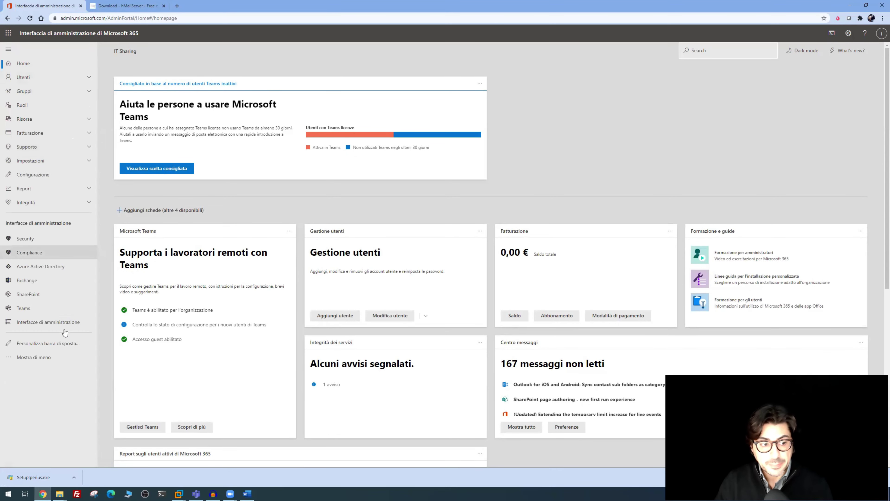
left_click(45, 280)
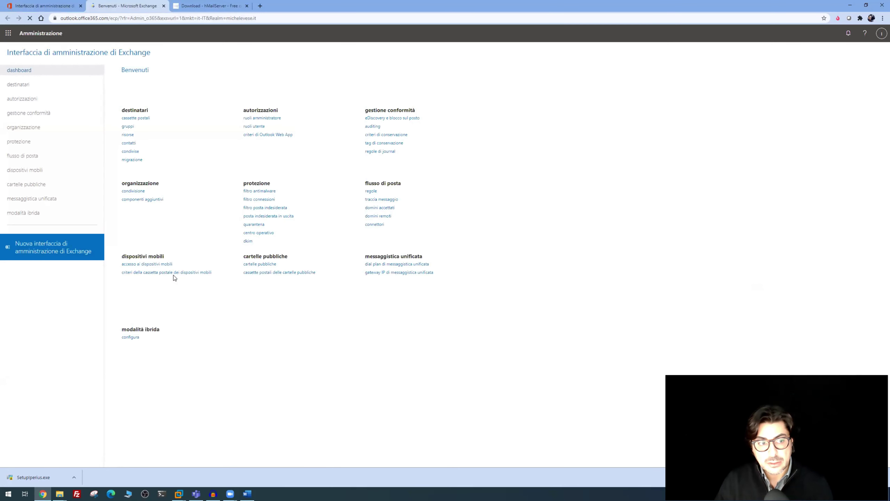
left_click(132, 119)
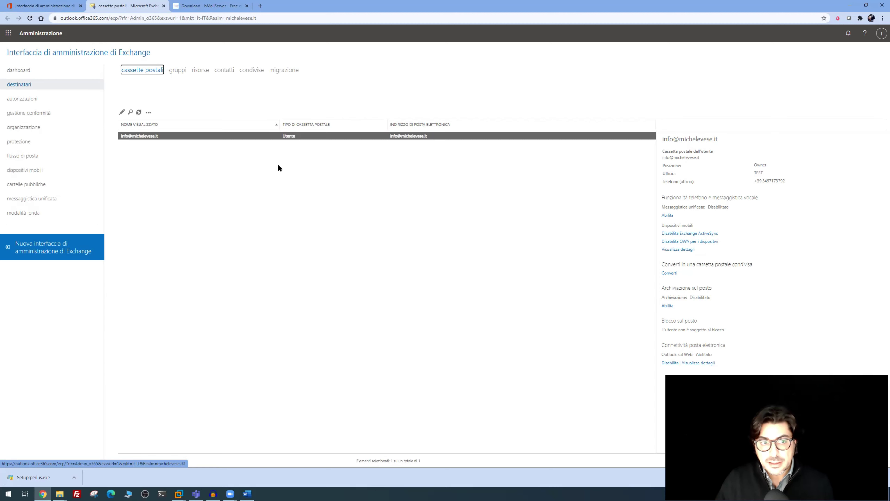
Check the delegation permissions of the noreply shared mailbox, then close its editor without changes
left_click(249, 72)
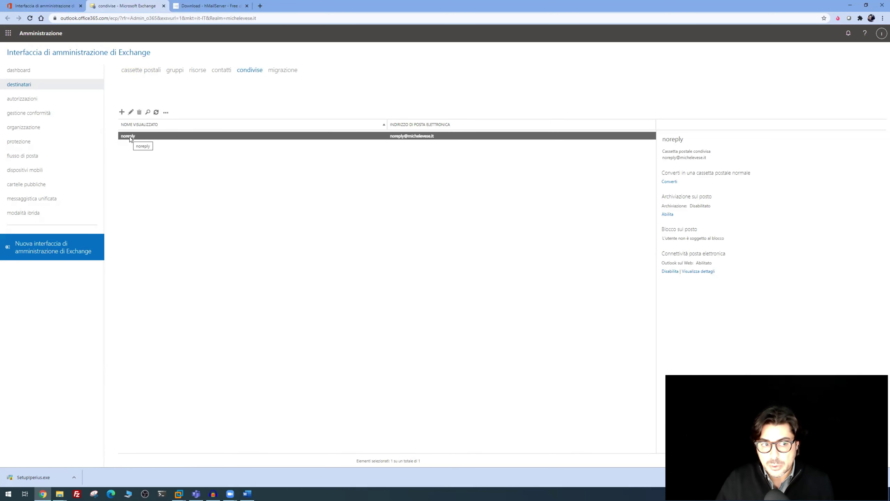
left_click(131, 112)
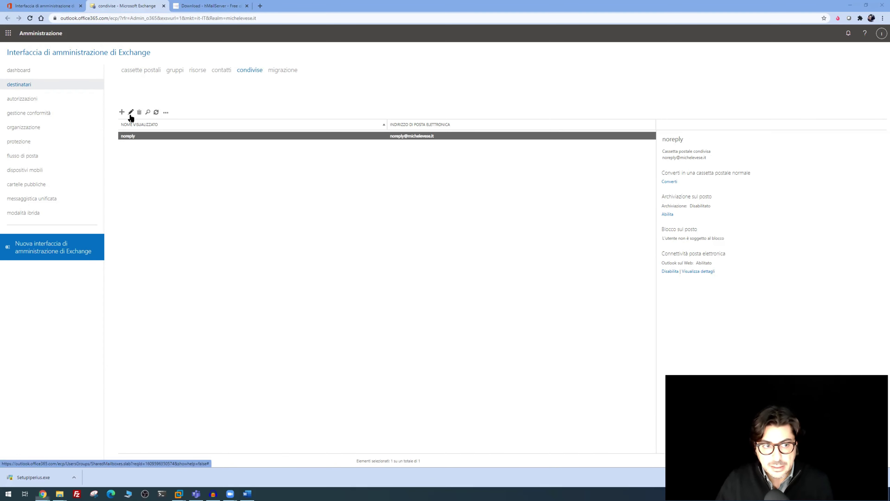
left_click(346, 207)
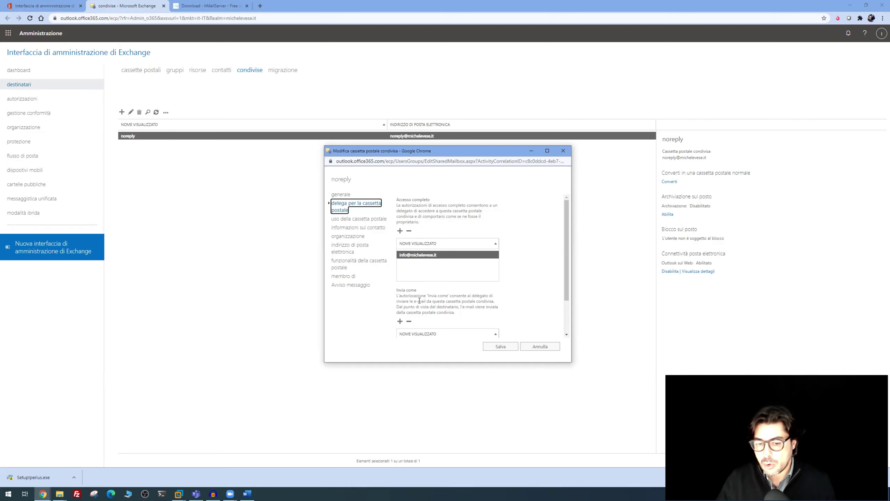
scroll(419, 300, "down", 1)
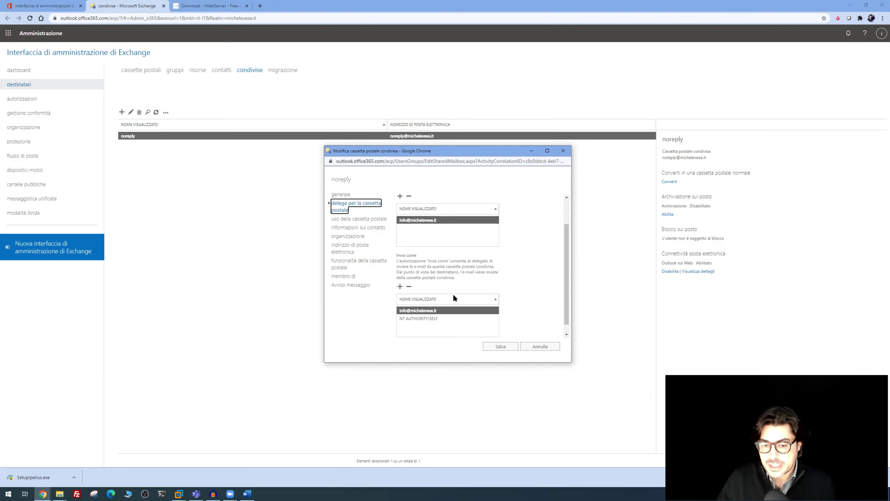
key("Escape")
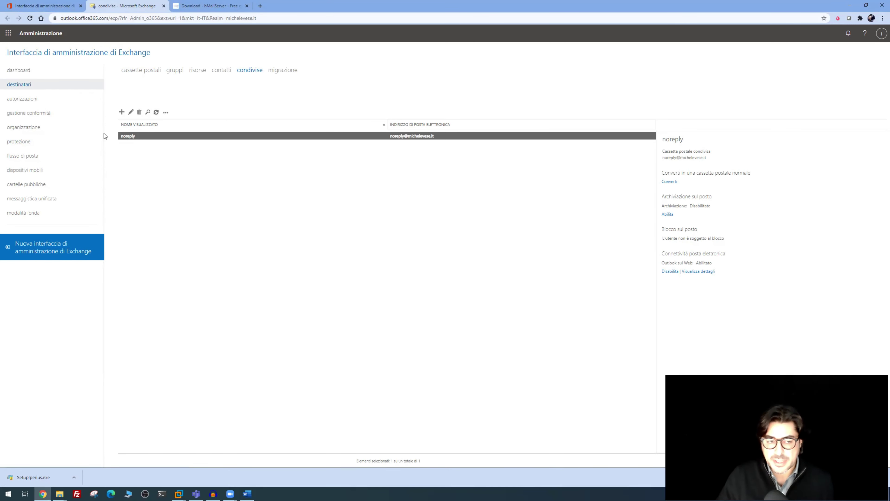
Enter the Office 365 account's e-mail as relayer user name and paste its password
left_click(851, 5)
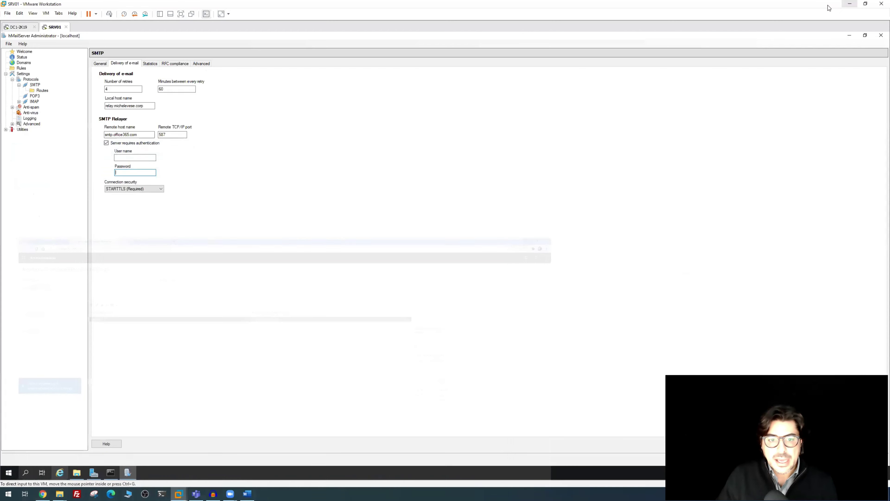
left_click(140, 157)
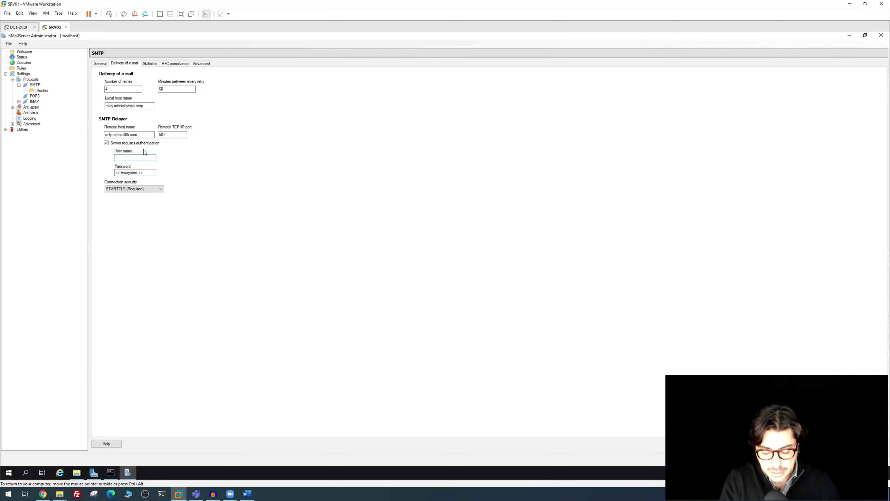
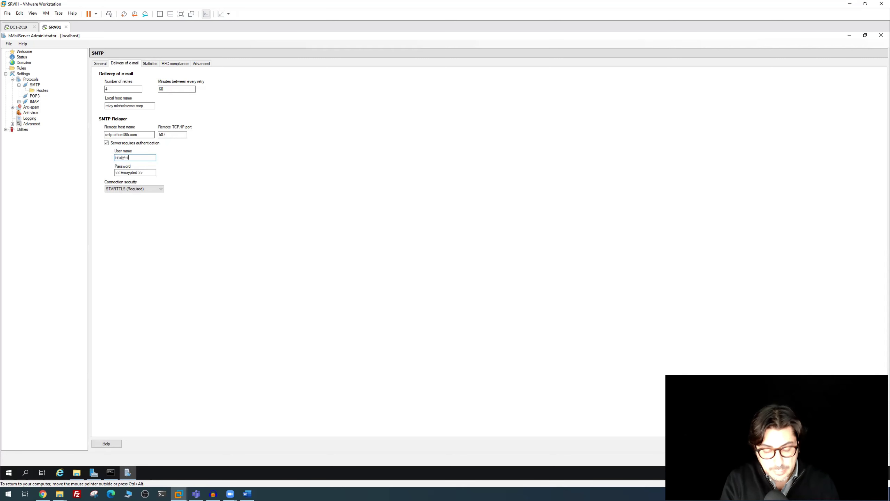
key("Tab")
key("ctrl+v")
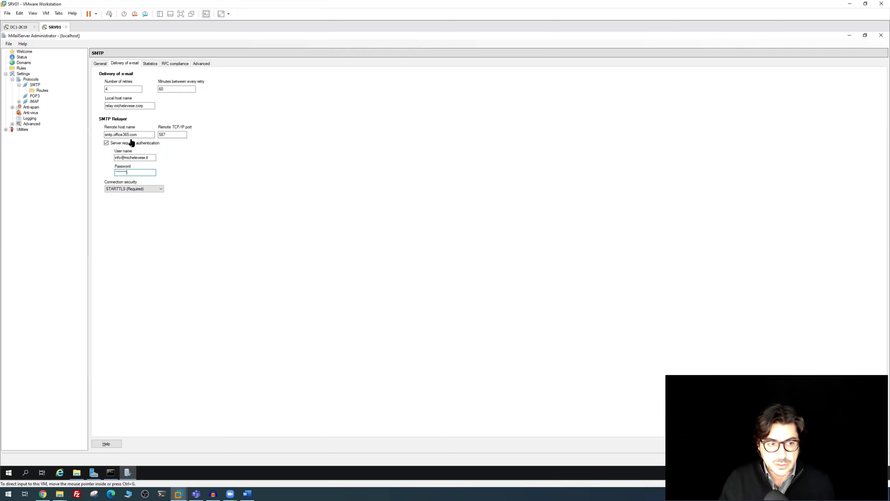
left_click(12, 124)
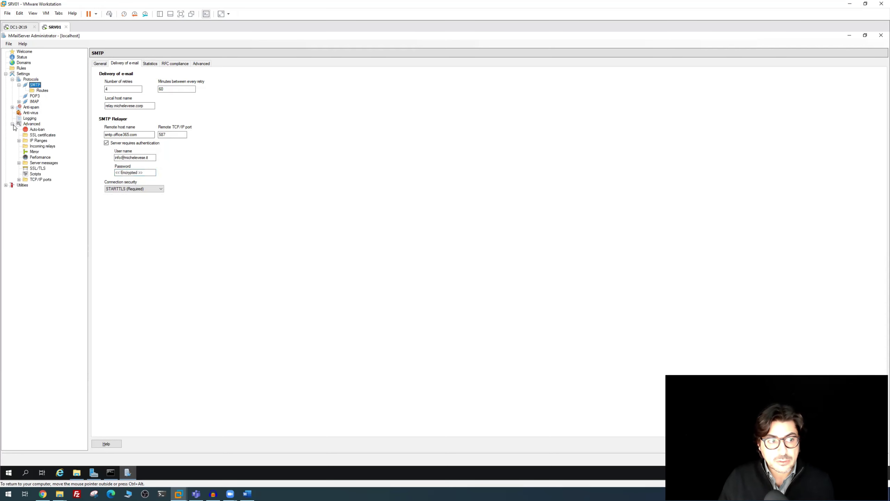
left_click(35, 142)
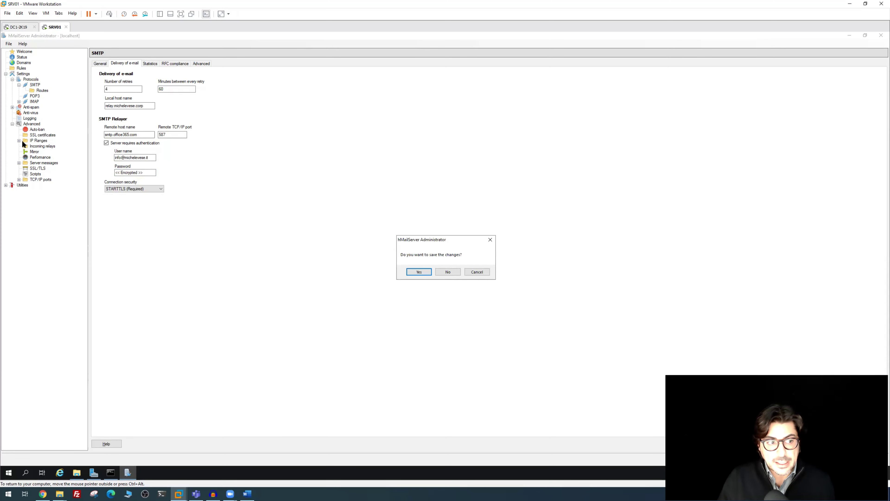
Save the relayer settings and run ipconfig to find the local IPv4 address 10.139.0.52
left_click(419, 272)
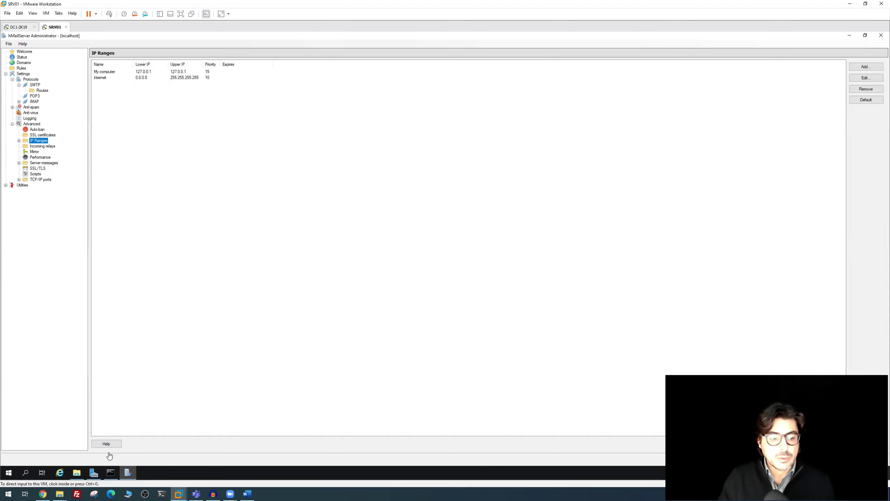
left_click(110, 472)
left_click(530, 292)
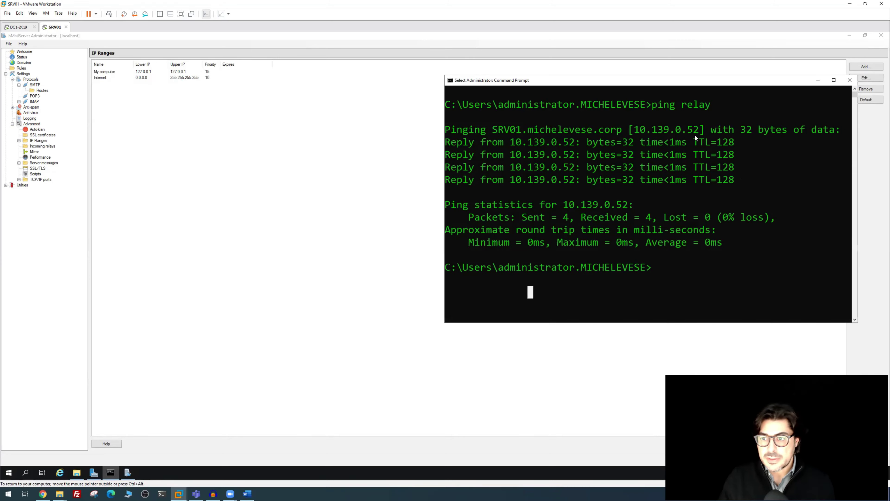
type("ip")
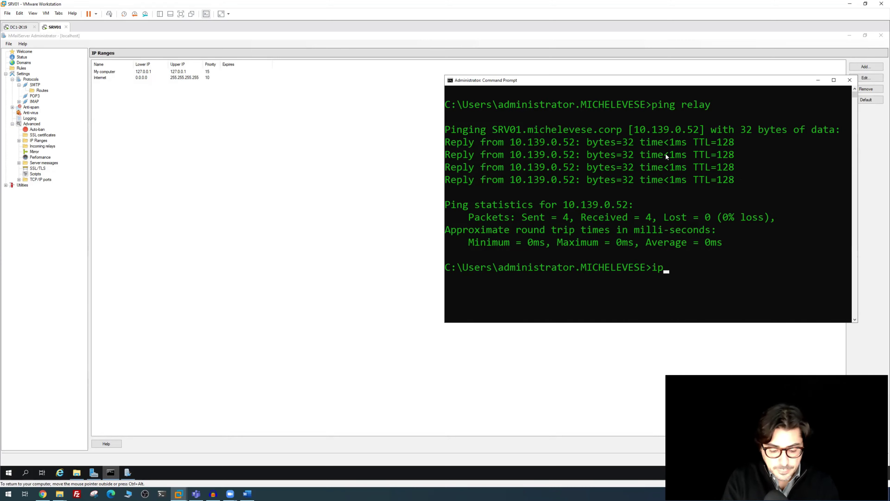
type("config")
key("Return")
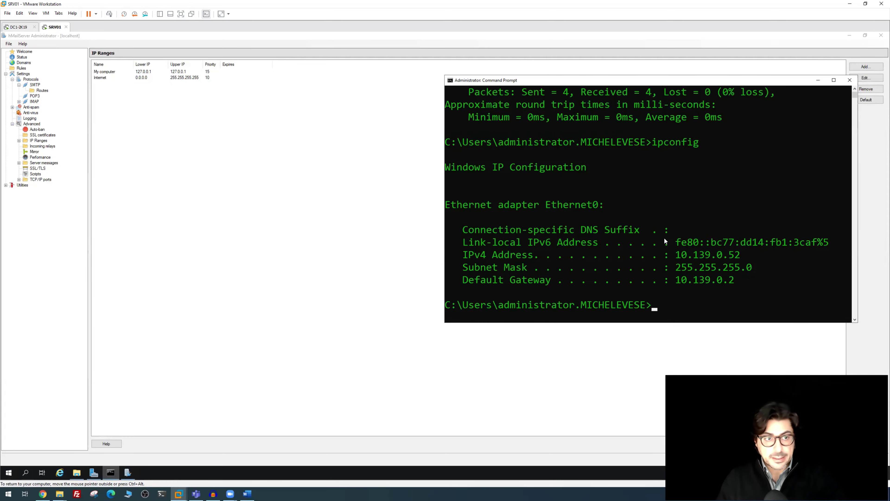
Add an IP range named Mynetwork, priority 1000, from 10.139.0.1 to 10.139.0.254
left_click(819, 80)
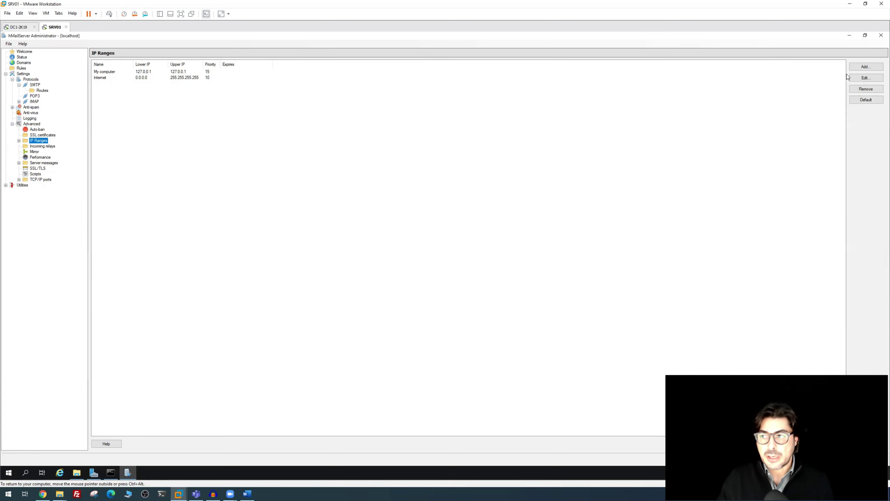
left_click(854, 67)
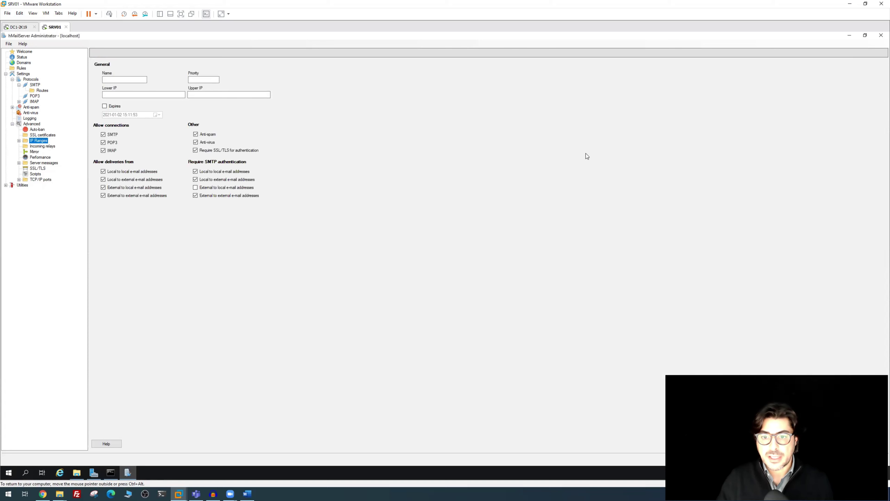
left_click(107, 78)
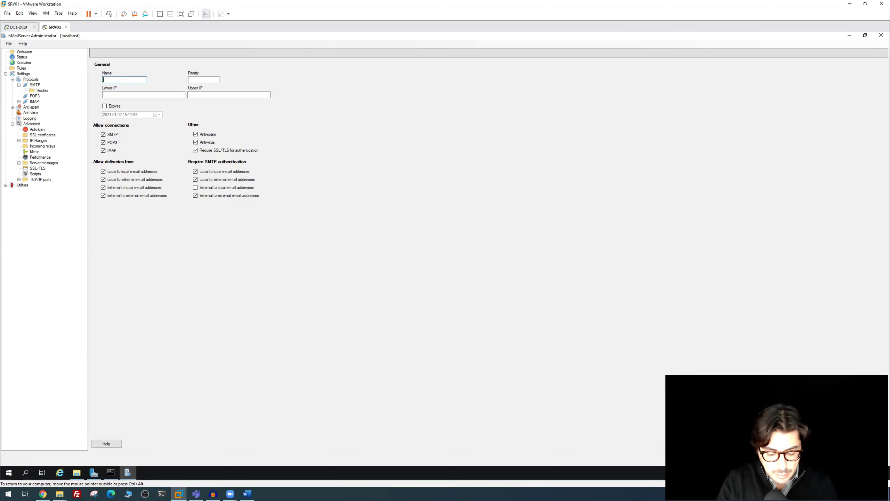
type("Myne")
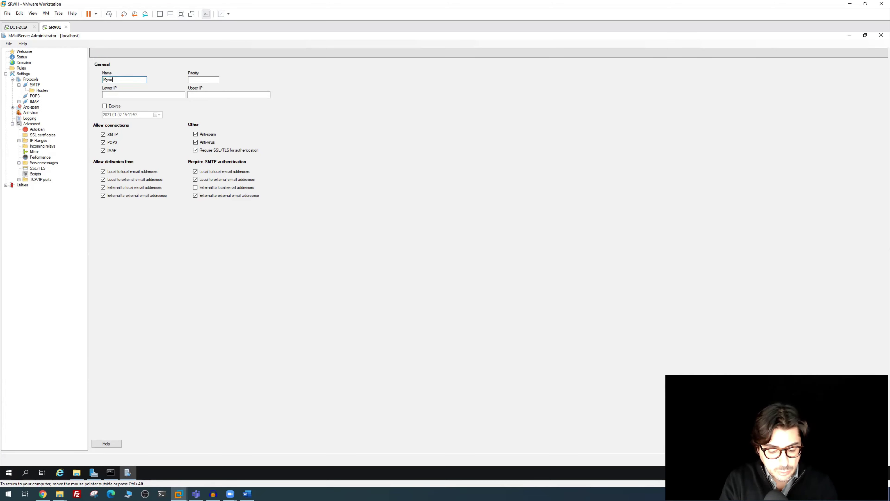
type("twork")
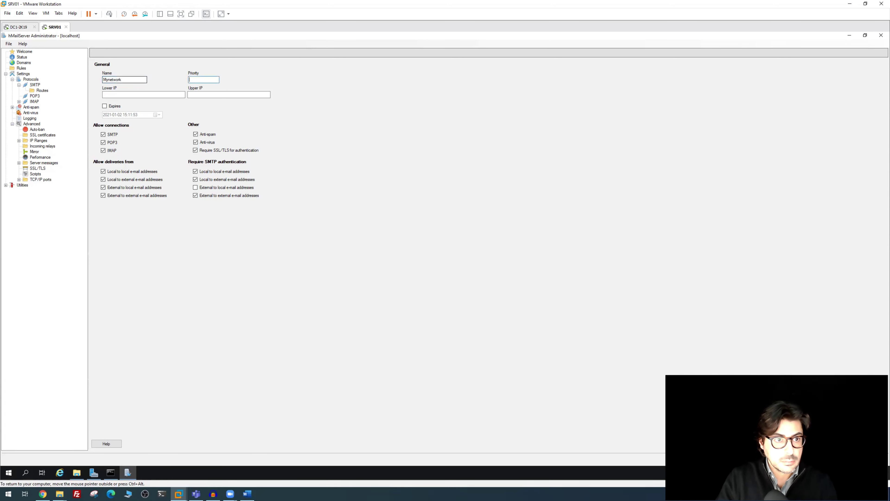
key("Tab")
left_click(204, 80)
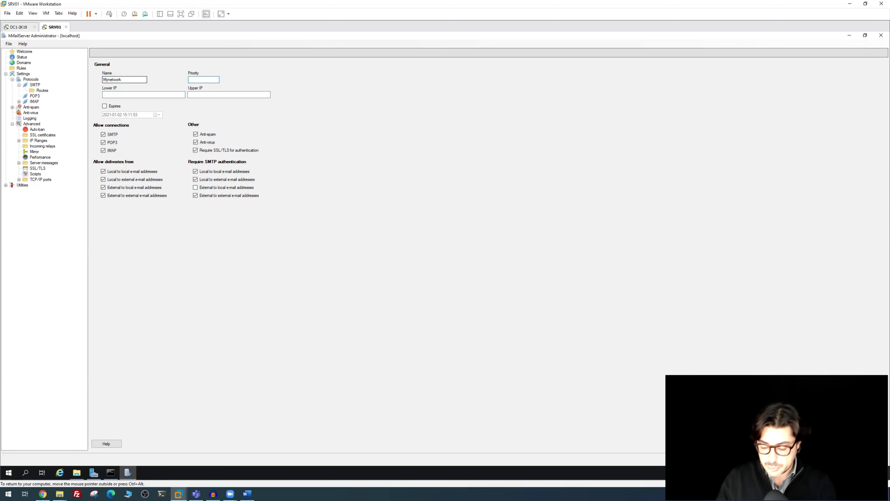
type("1000")
left_click(106, 94)
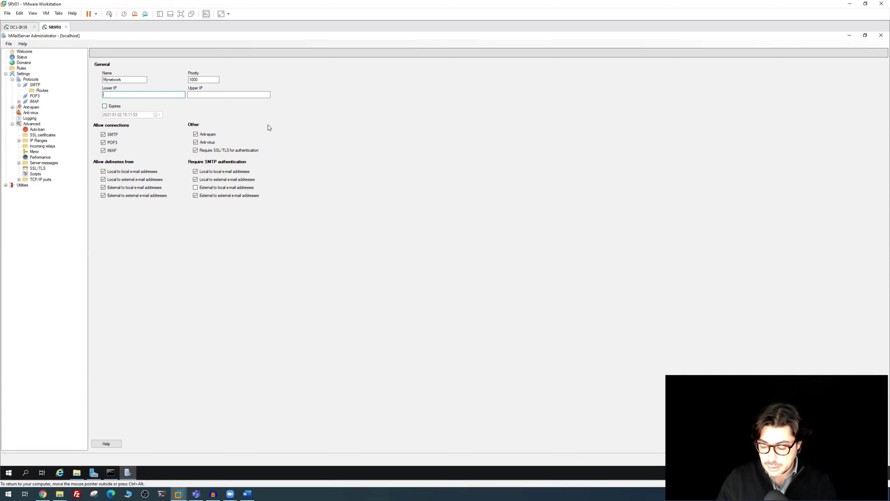
type("10.139")
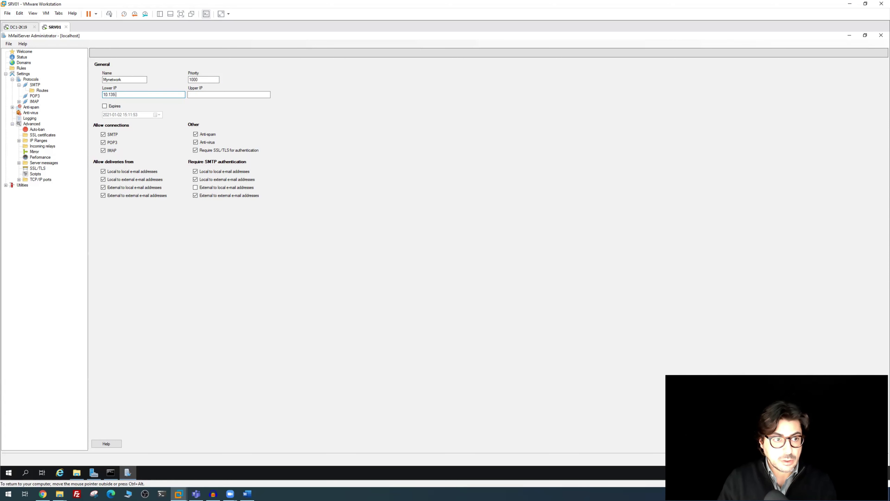
type(".0.1")
key("Tab")
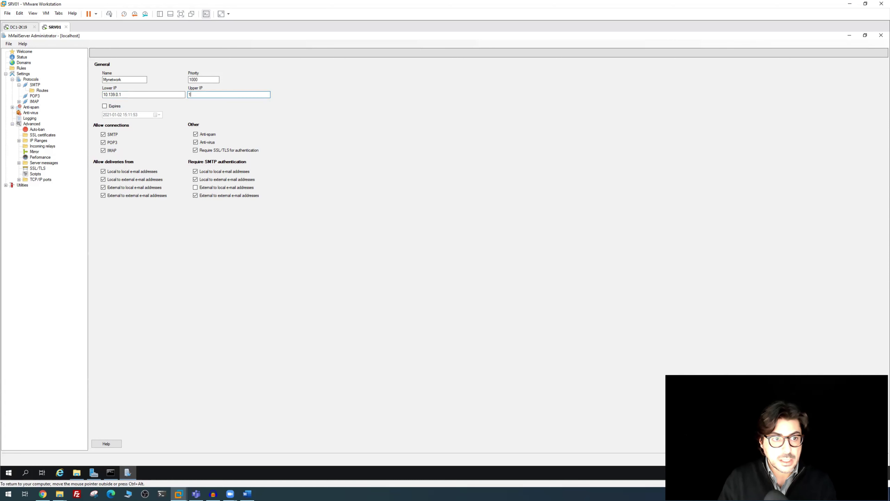
type("10.139.0.")
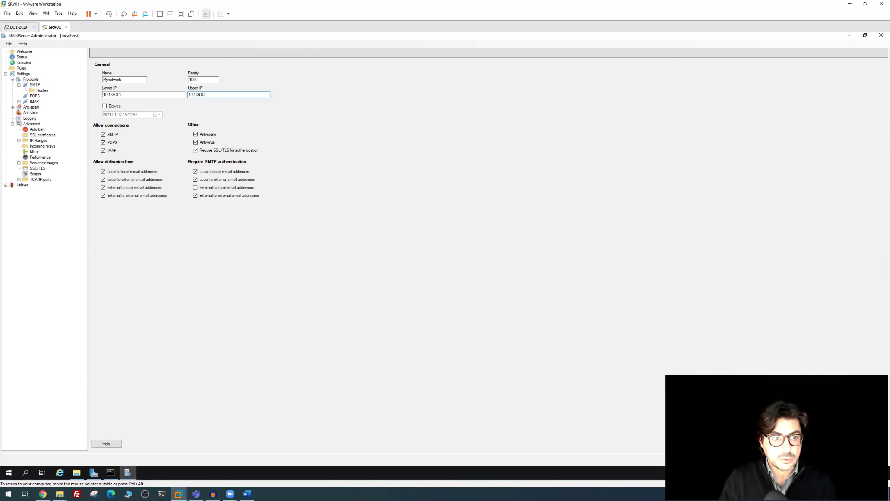
type("254")
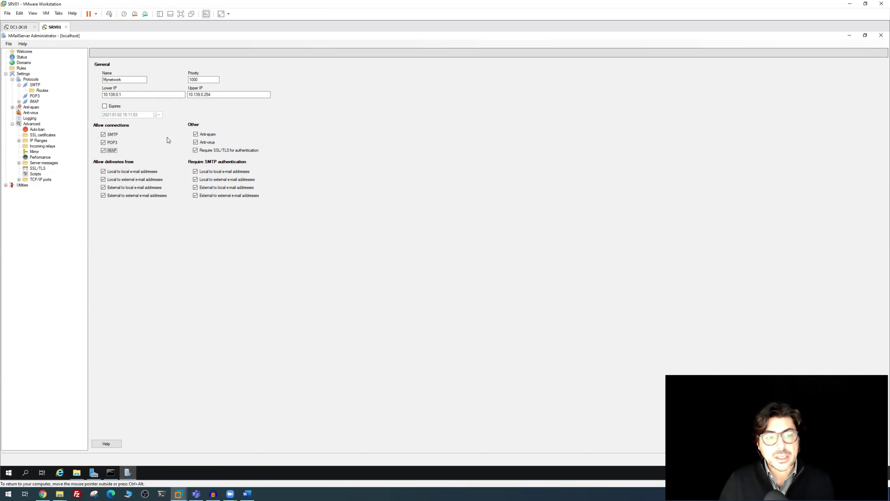
left_click(109, 146)
Disable POP3, IMAP, anti-spam, anti-virus, SSL/TLS and all SMTP authentication requirements for Mynetwork
left_click(103, 142)
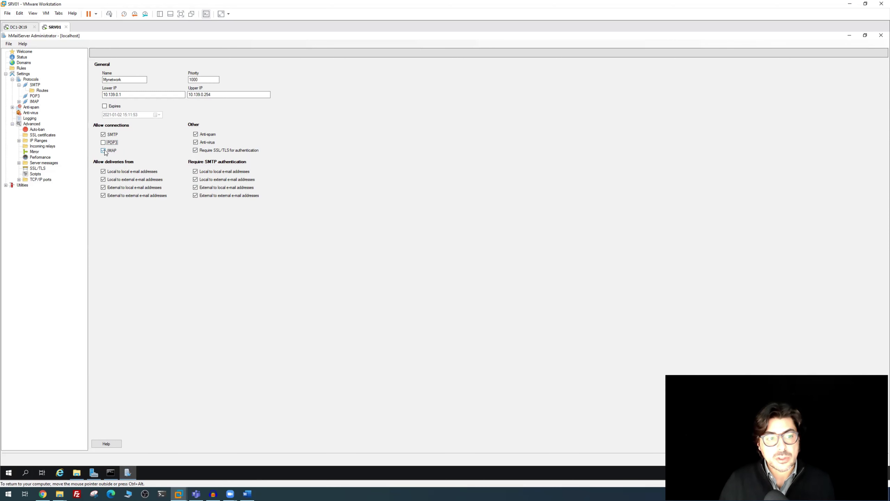
left_click(102, 151)
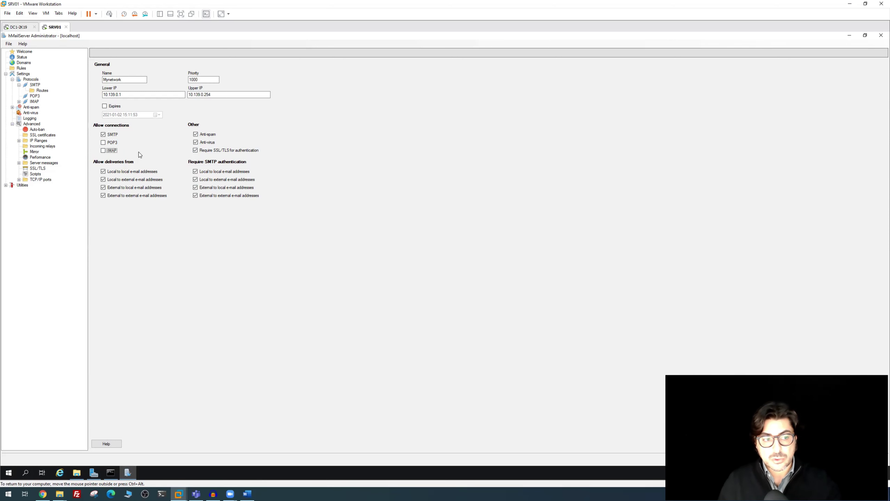
left_click(196, 134)
left_click(196, 143)
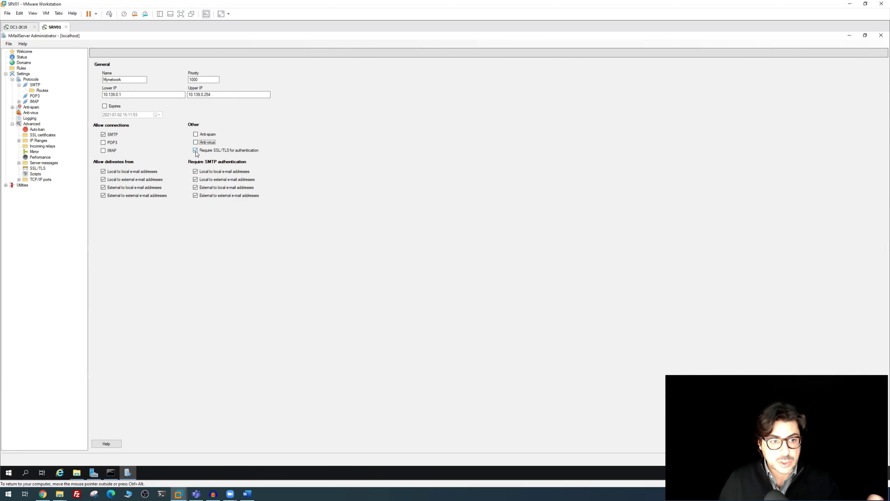
left_click(196, 151)
left_click(197, 172)
left_click(196, 179)
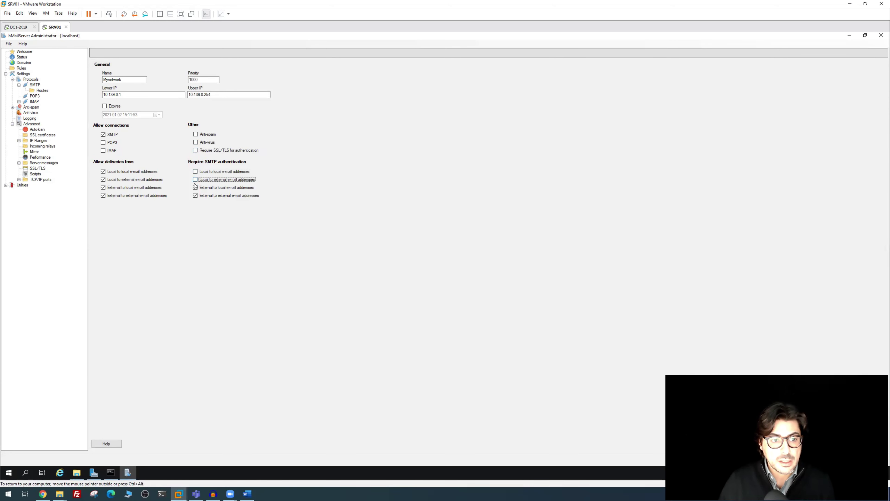
left_click(195, 187)
left_click(196, 195)
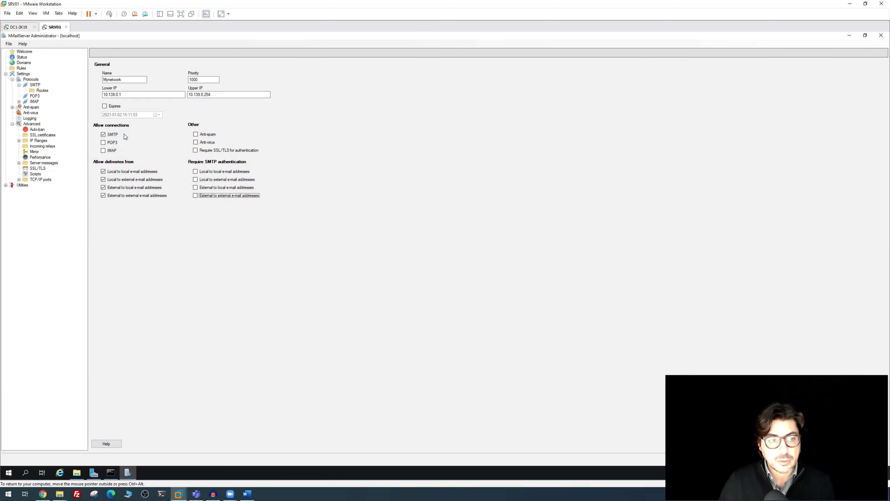
left_click(38, 140)
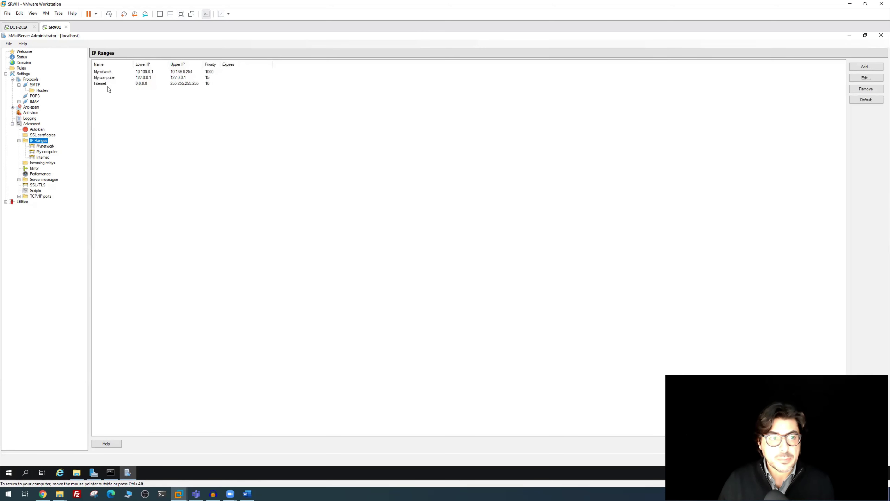
Remove the Internet IP range and confirm the deletion
left_click(108, 86)
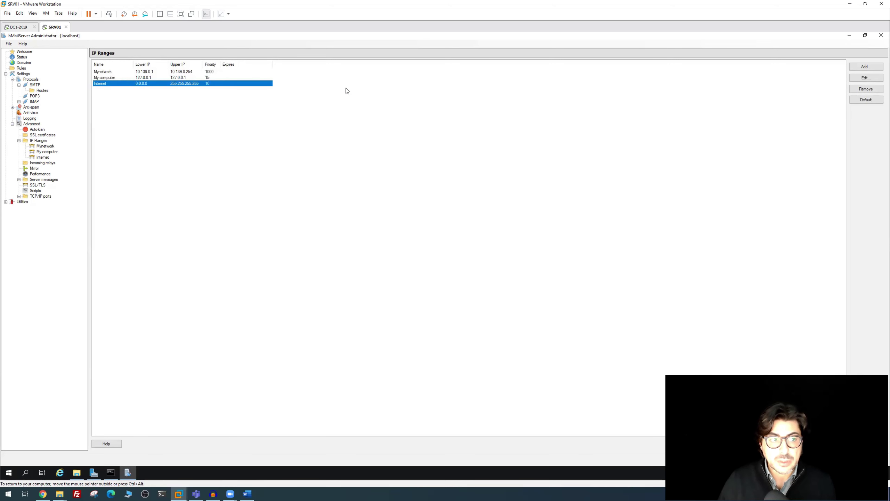
left_click(866, 89)
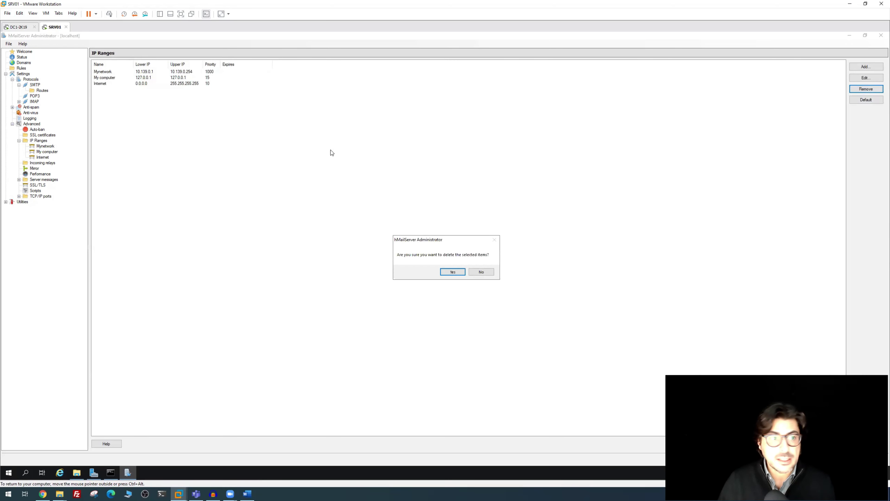
left_click(453, 271)
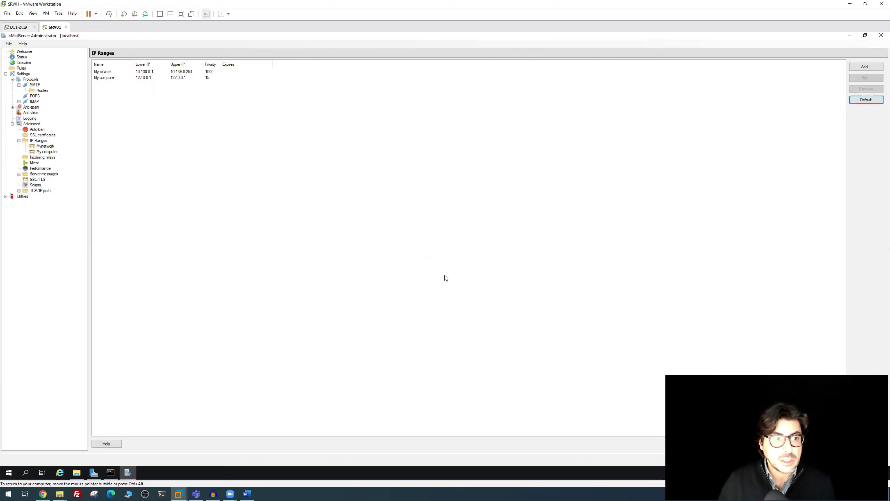
Review the remaining My computer and Mynetwork ranges, then the Logging settings
left_click(109, 79)
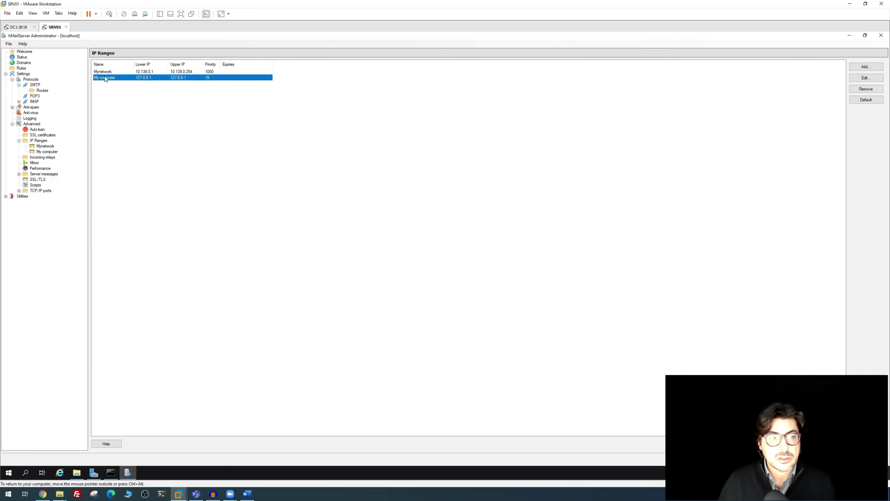
left_click(103, 72)
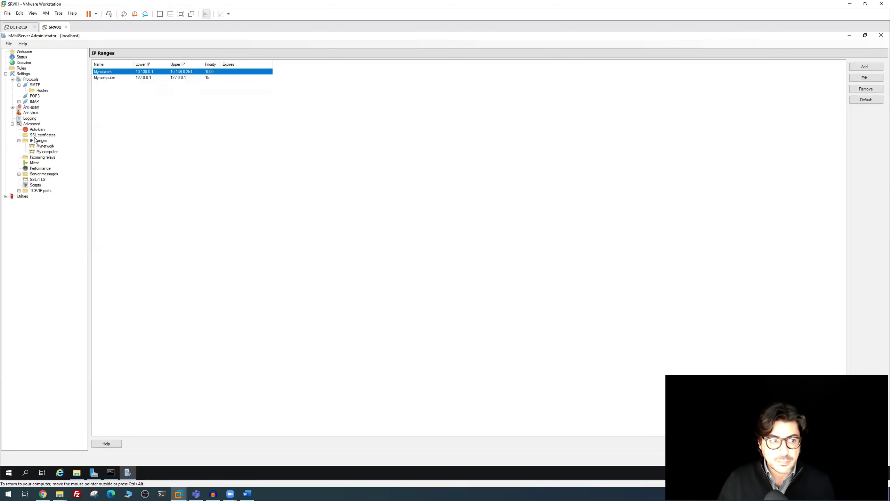
left_click(29, 119)
left_click(9, 43)
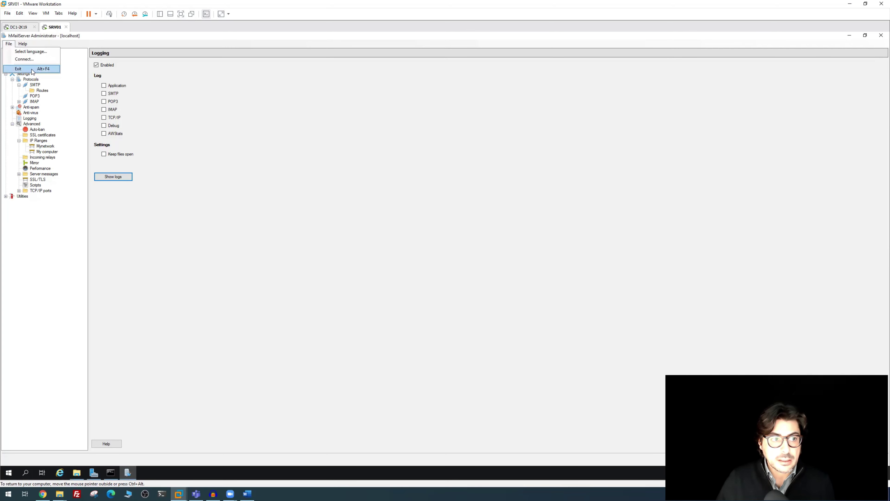
Exit hMailServer and replace NetWrix's events summary recipient with the new e-mail address
left_click(32, 70)
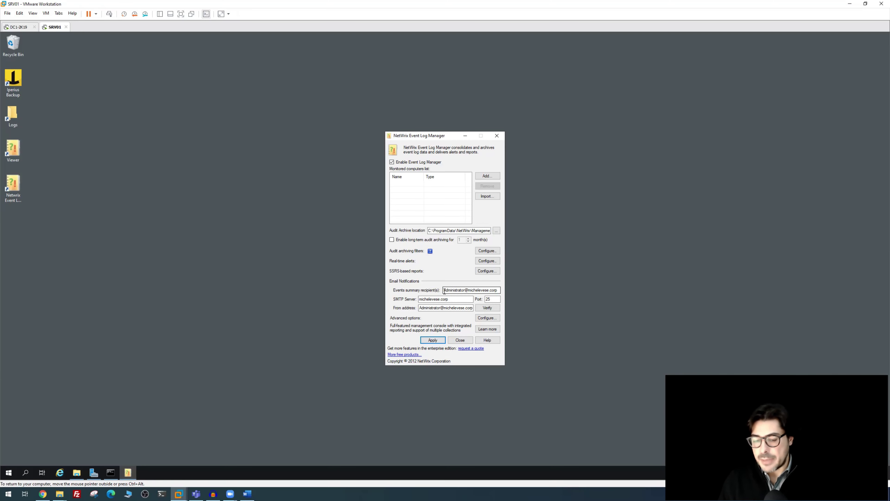
left_click_drag(445, 291, 536, 299)
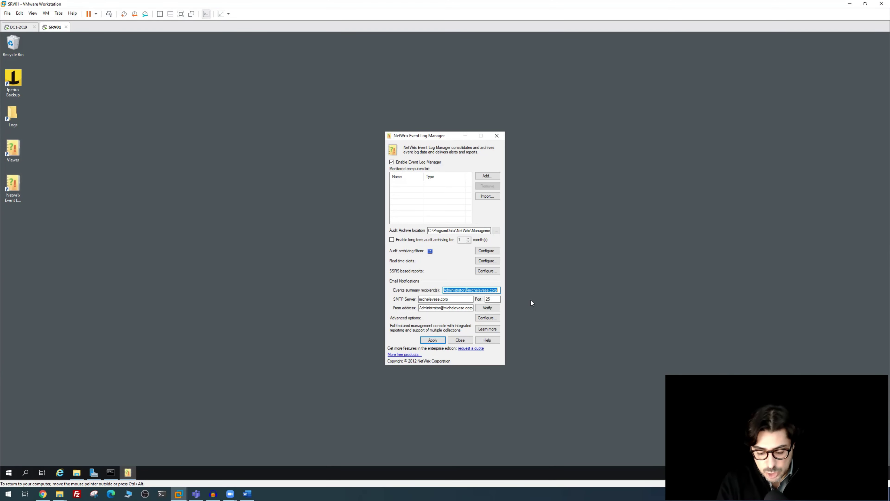
key("ctrl+v")
key("Tab")
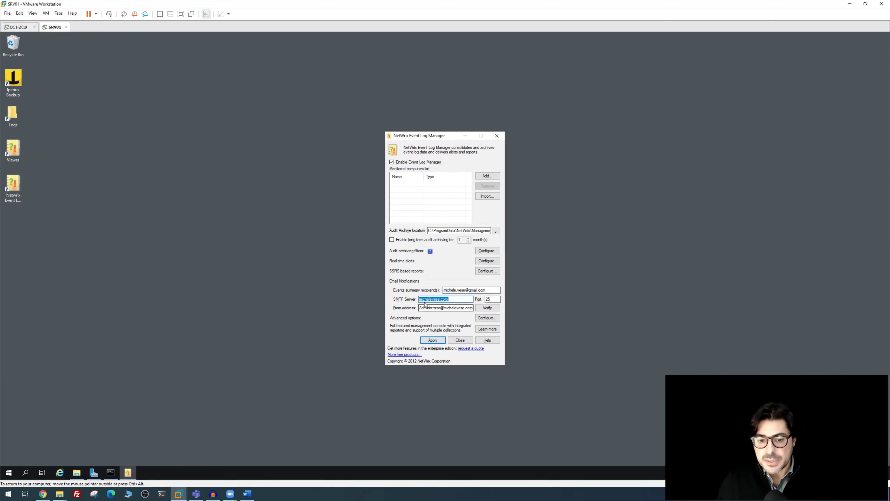
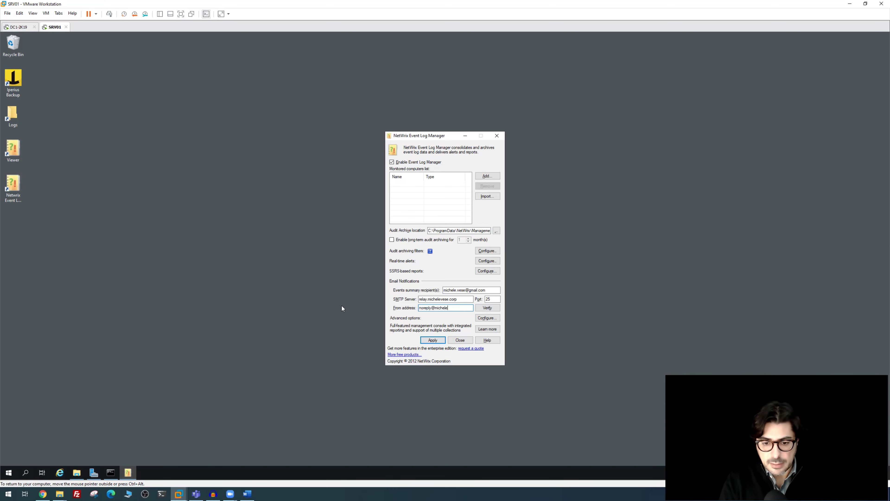
Complete the noreply sender address with the company domain and review the relay server settings
key("Tab")
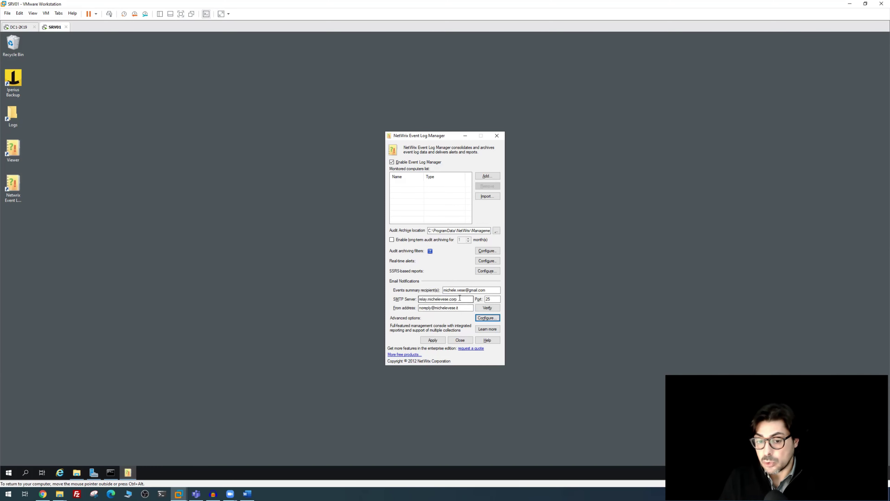
left_click_drag(462, 298, 419, 299)
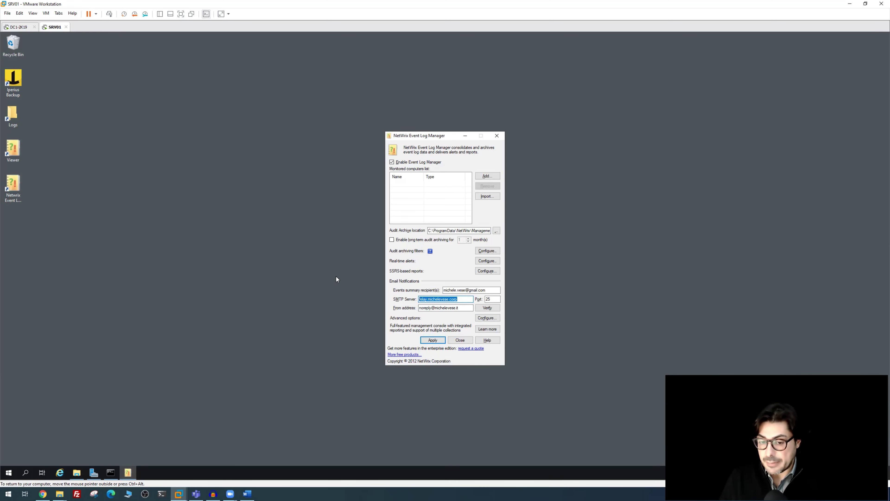
left_click(435, 307)
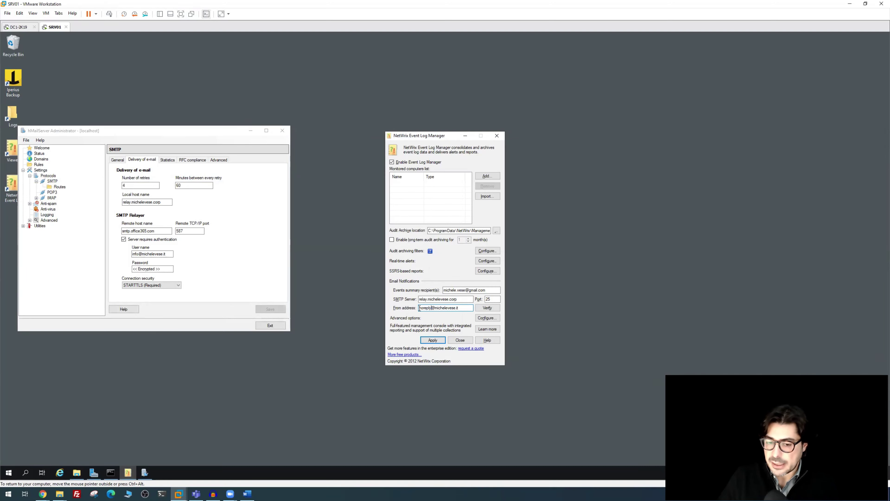
left_click_drag(419, 308, 429, 308)
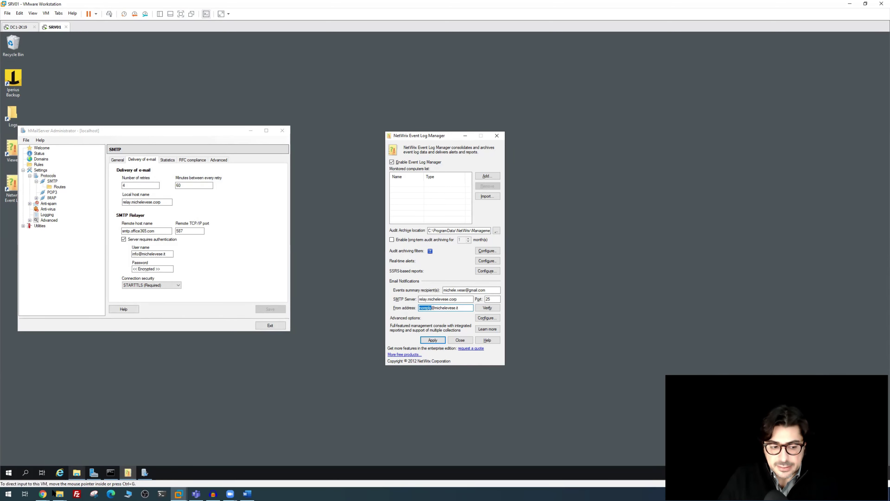
Check the shared noreply mailbox's delegation, then send a NetWrix test notification and dismiss the confirmation
mouse_move(42, 493)
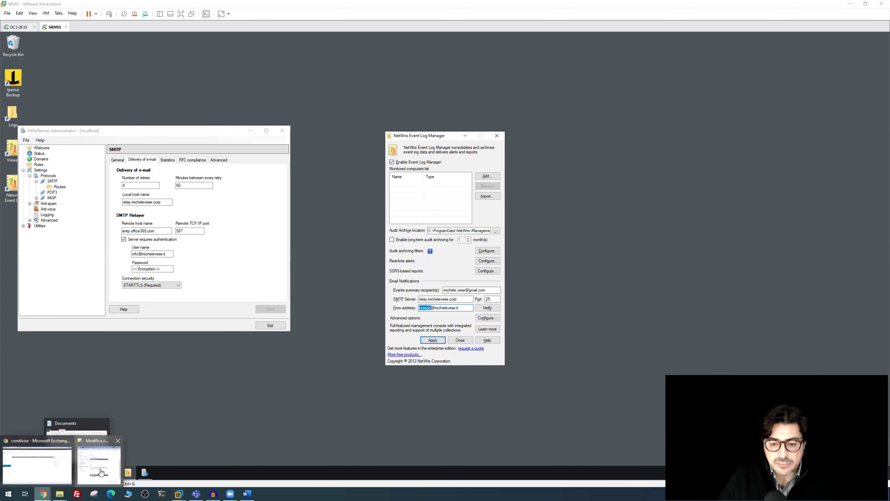
left_click(100, 463)
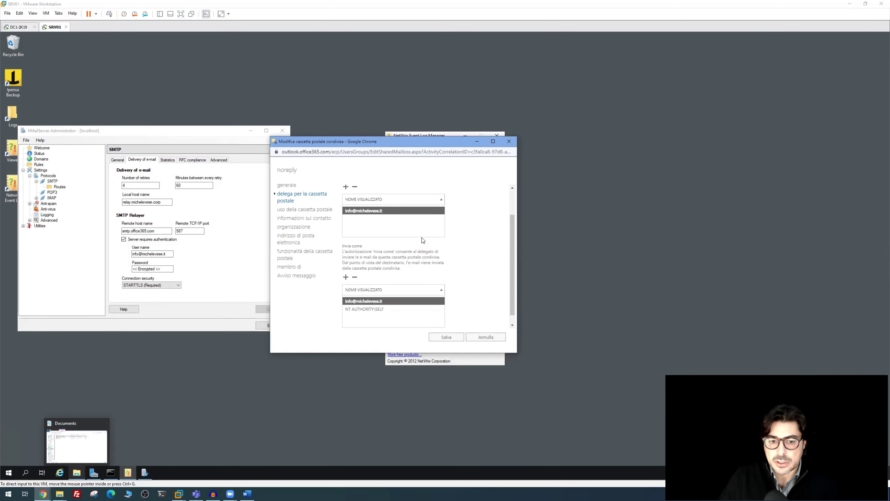
left_click(482, 311)
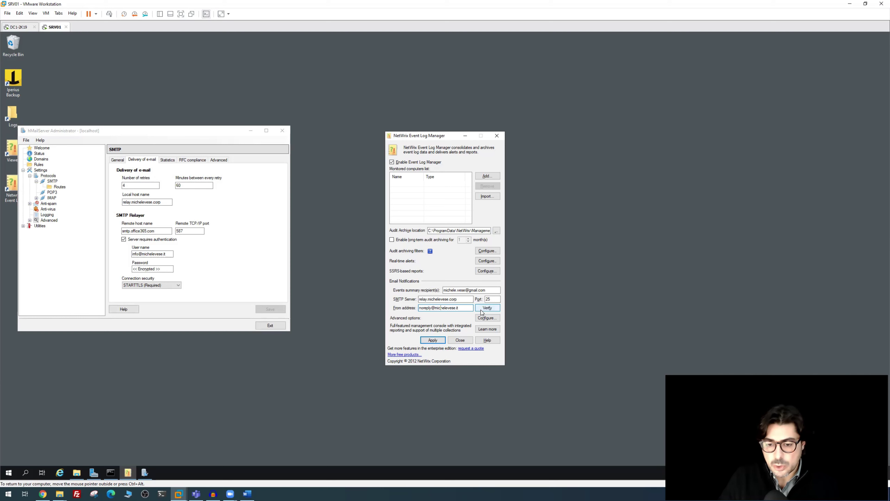
left_click(482, 309)
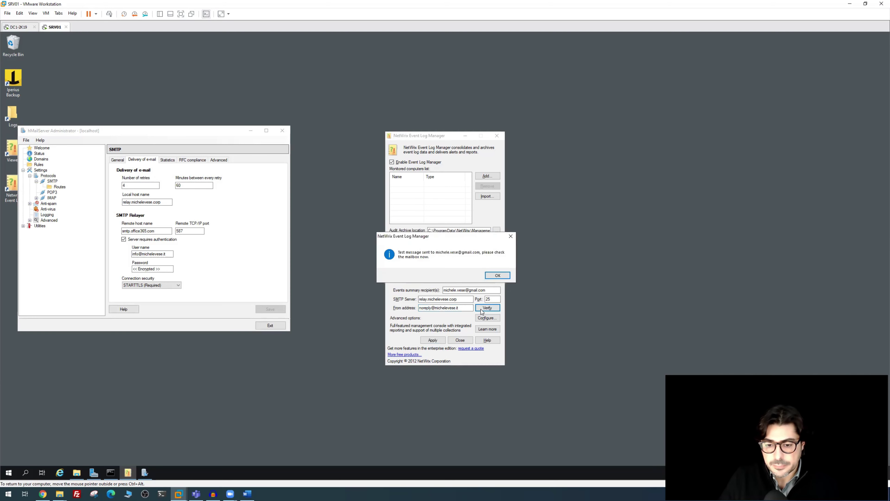
left_click(495, 279)
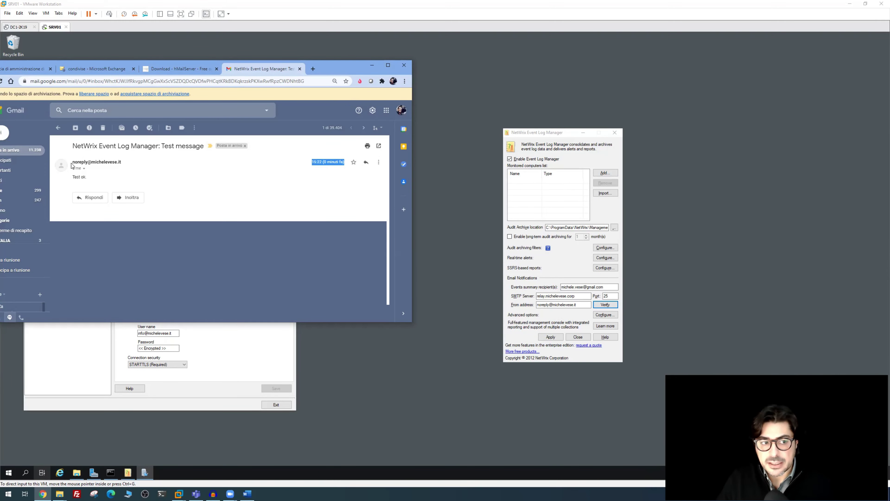
Minimize Gmail and the NetWrix settings, then launch Iperius Backup on SRV01
left_click(583, 132)
left_click(583, 132)
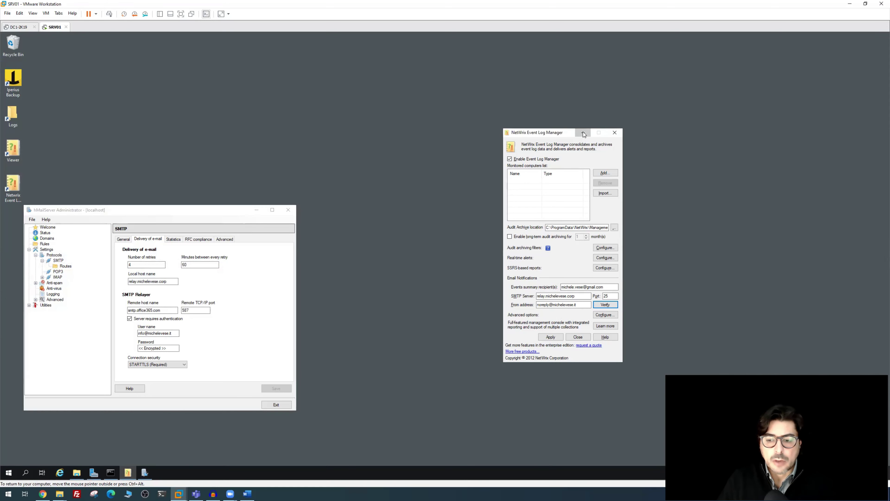
double_click(14, 79)
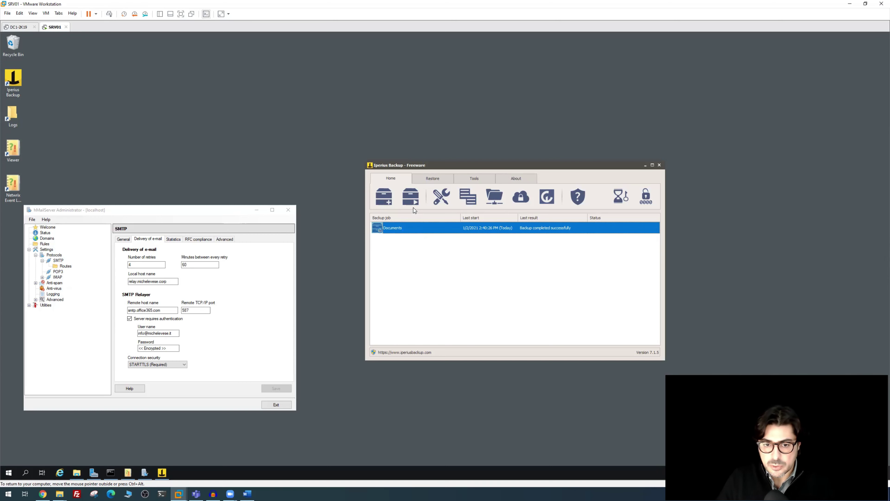
Enable e-mail notification on the Documents backup job and enter the recipient address
double_click(396, 229)
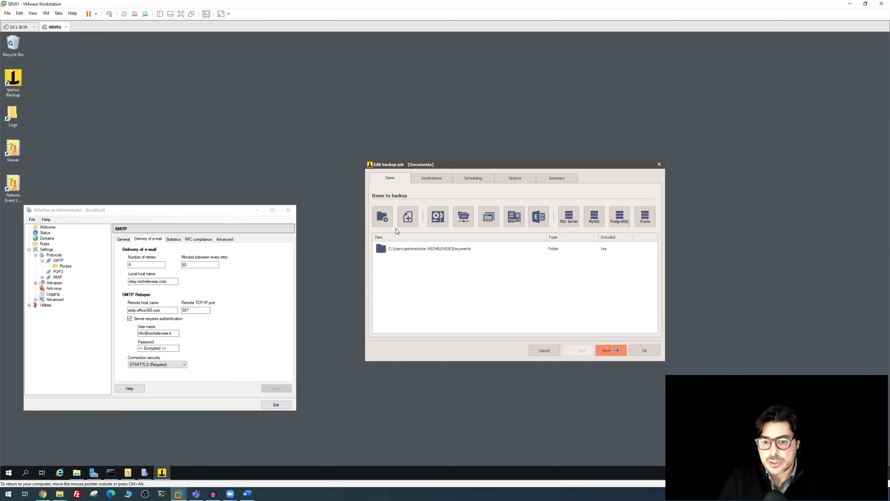
left_click(509, 180)
left_click(416, 215)
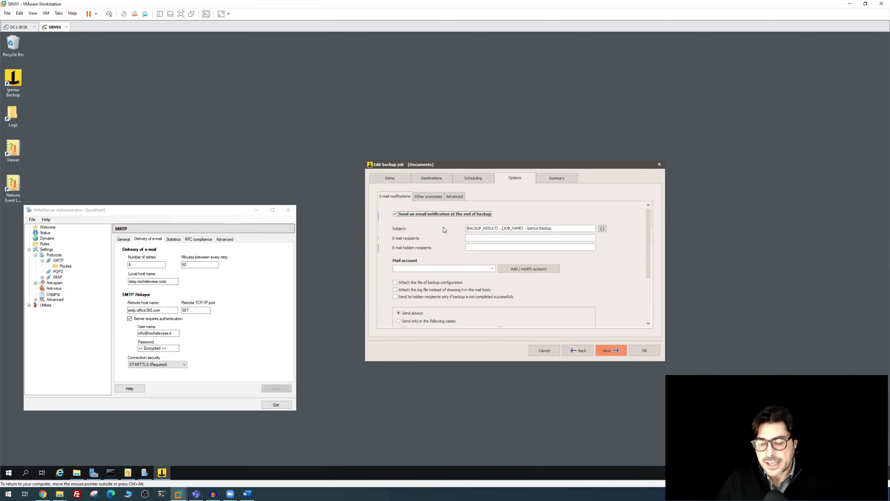
left_click(484, 238)
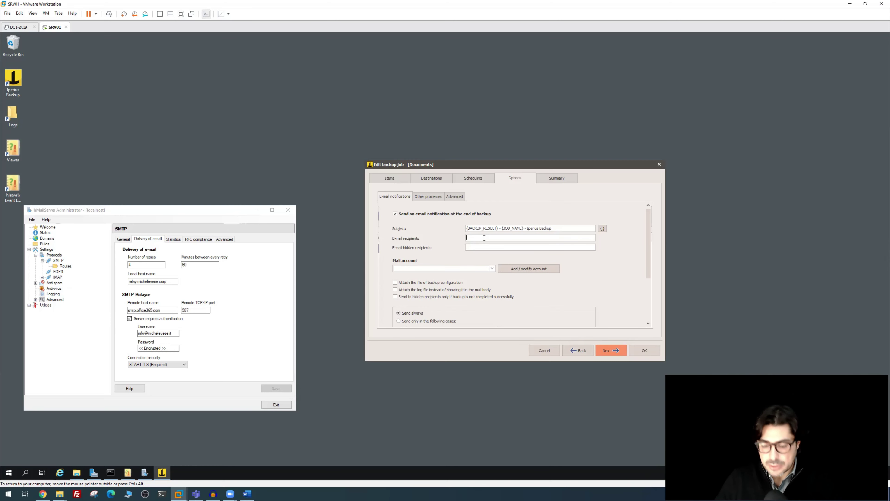
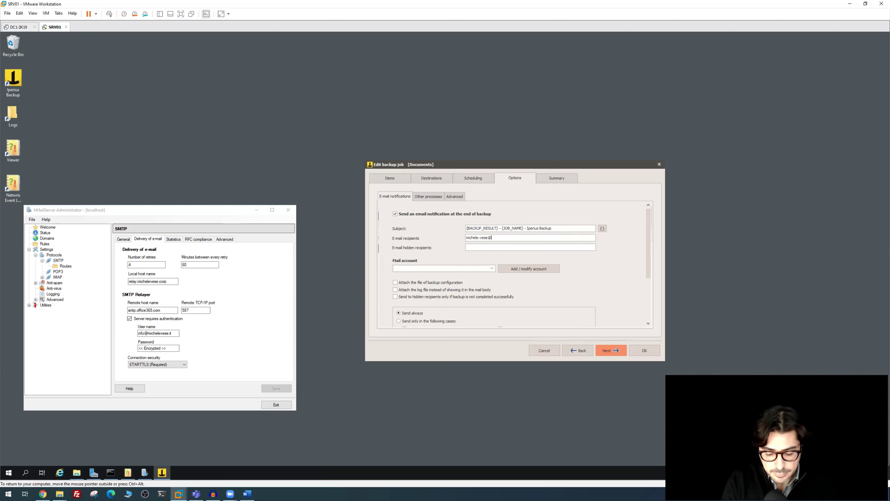
Add a noreply sending account on the company domain that uses the relay SMTP server
left_click(529, 269)
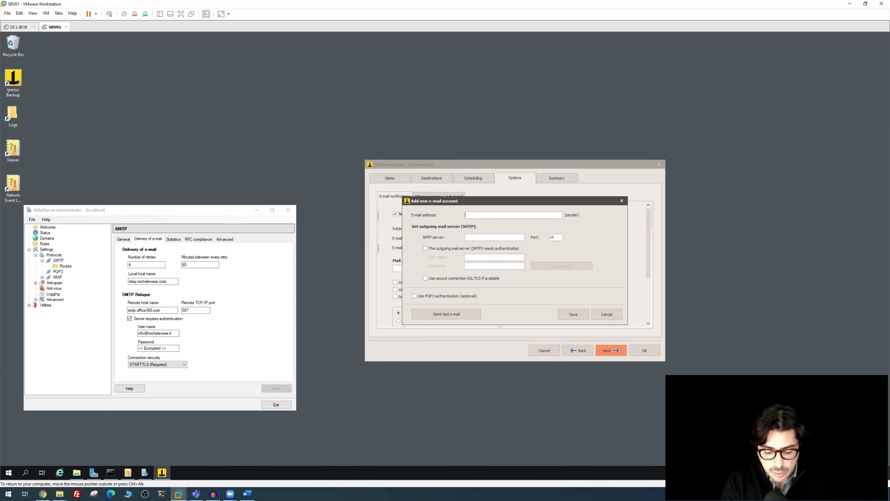
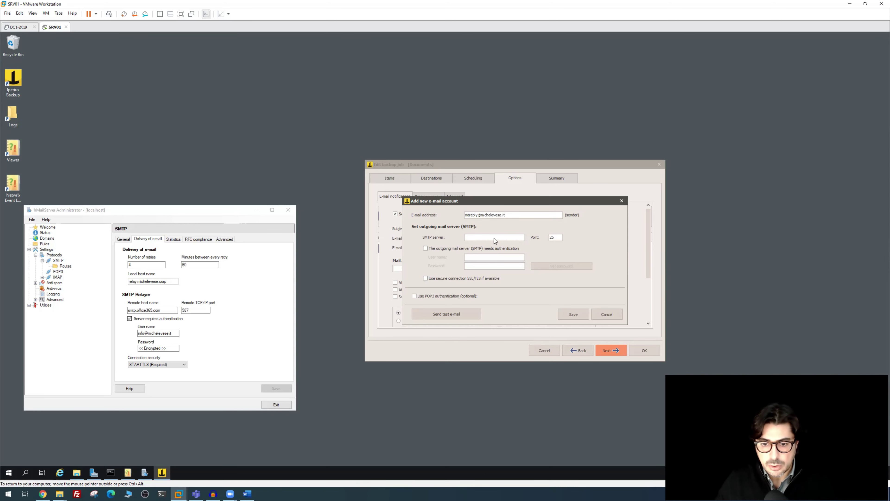
left_click(479, 237)
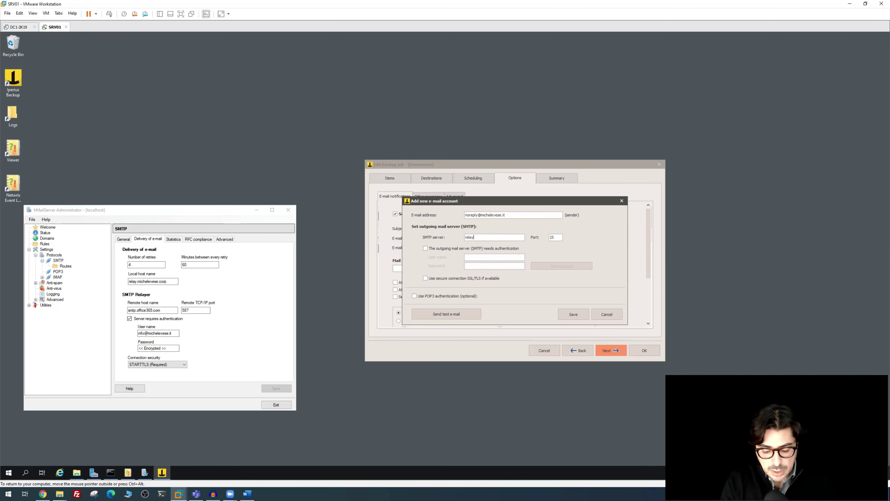
type("relay.michelevese.corp")
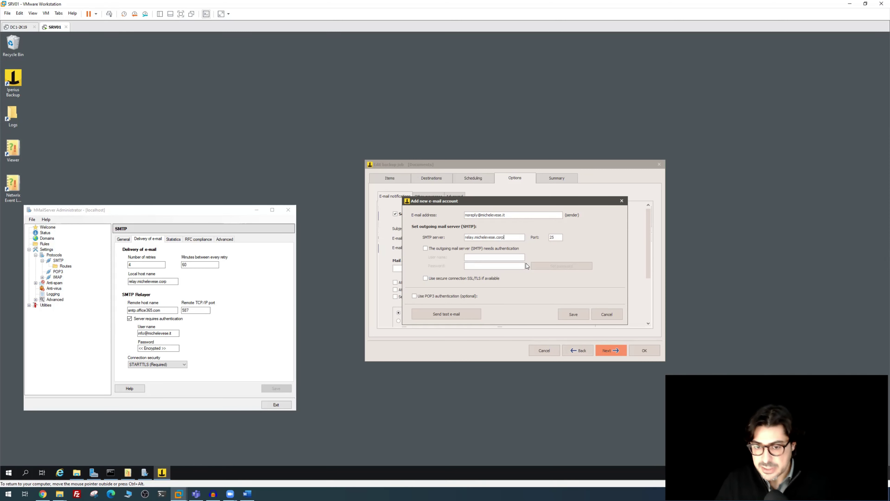
left_click(562, 315)
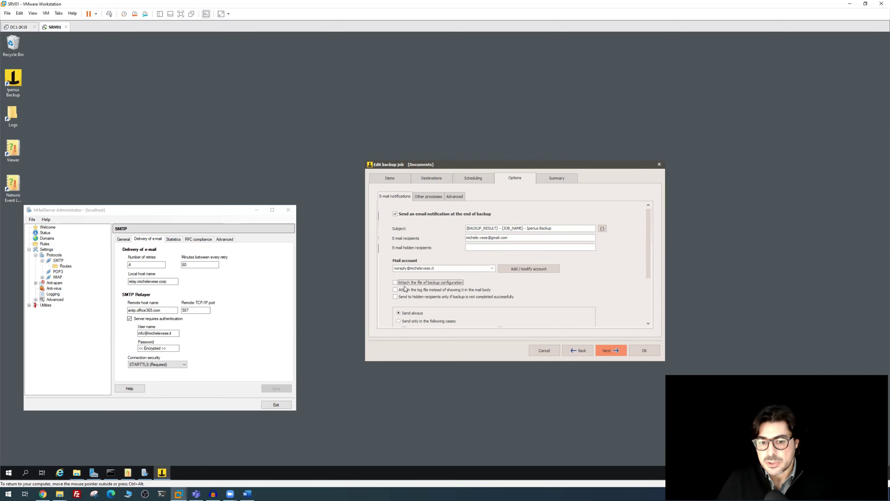
Attach the log and configuration files to the notification, save the job, and run the Documents backup
left_click(395, 290)
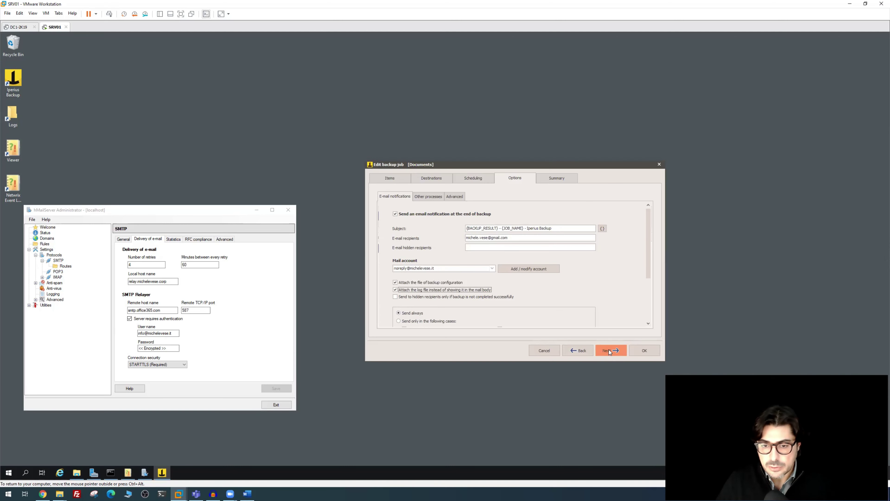
left_click(644, 350)
left_click(411, 197)
left_click(437, 260)
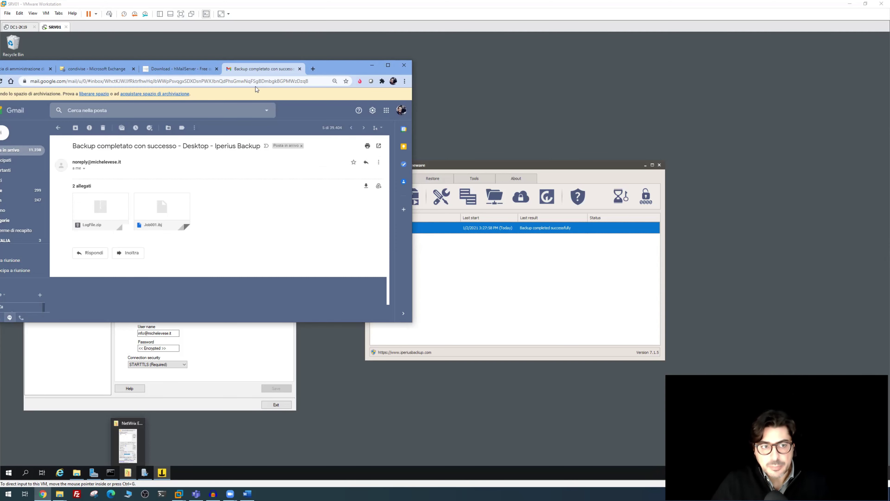
Switch the browser to the Microsoft 365 admin center and maximize it
left_click_drag(327, 65, 434, 111)
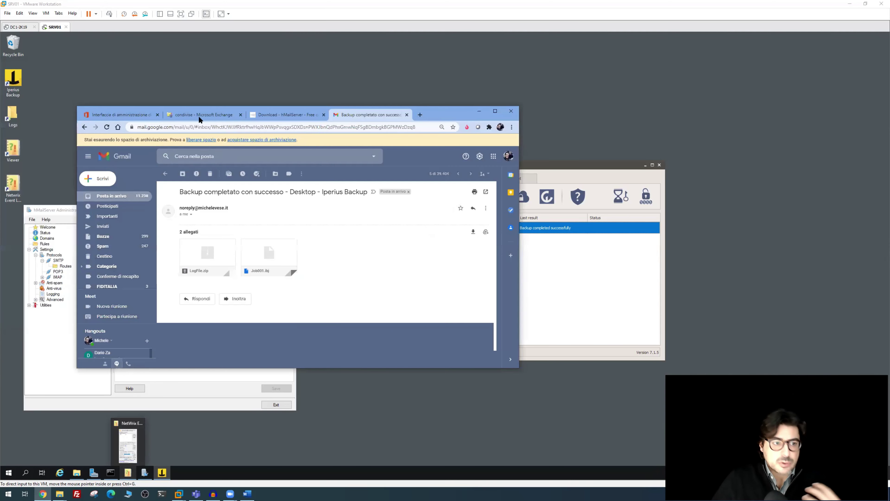
left_click(101, 115)
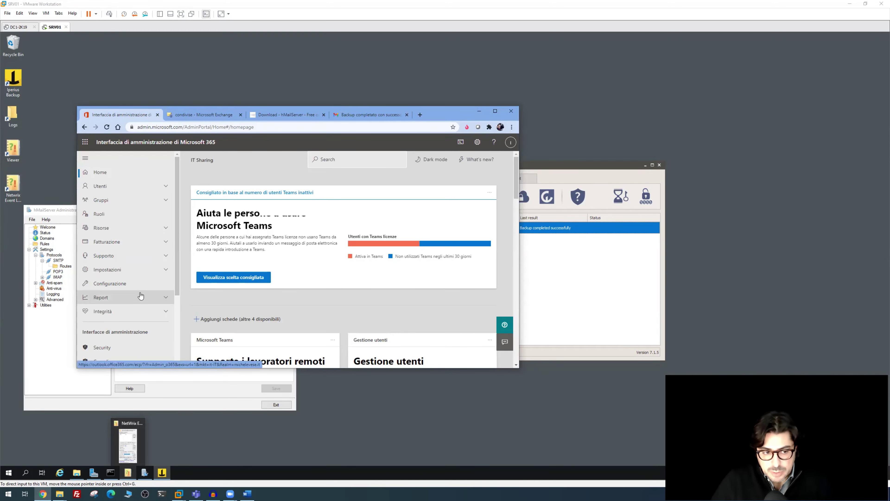
left_click(495, 111)
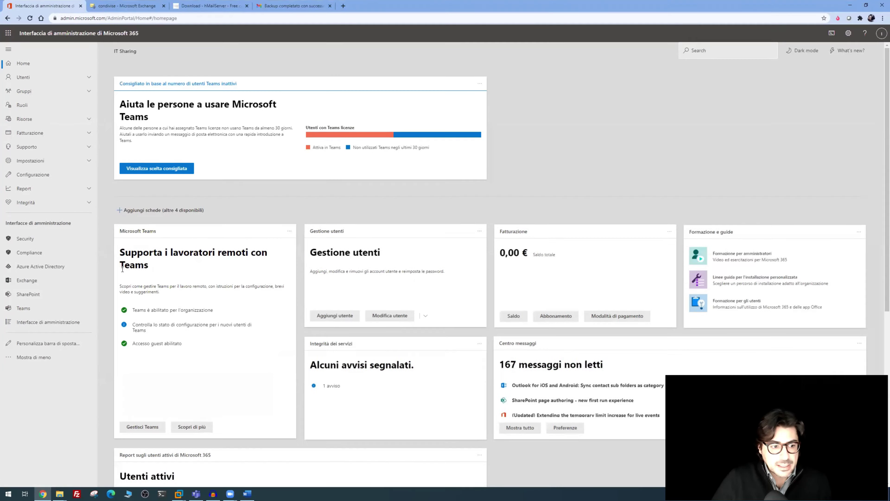
Open the noreply mail flow rule in Exchange admin center and set its condition to recipient noreply
left_click(33, 284)
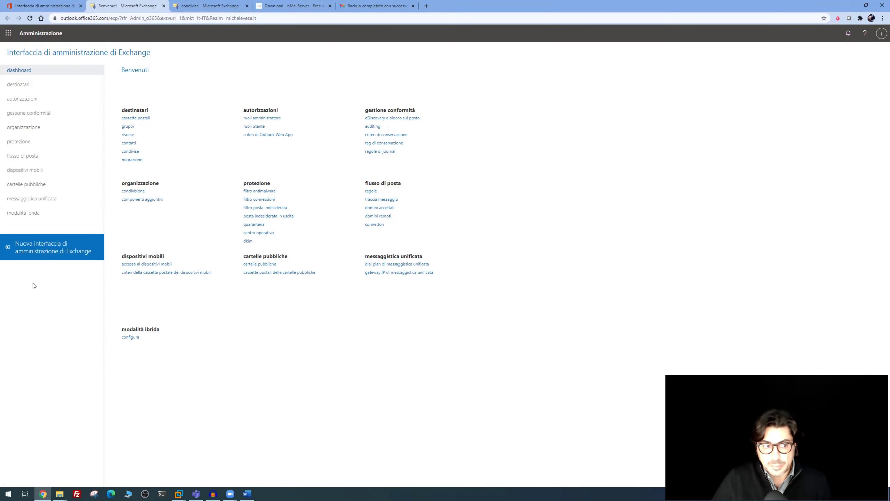
left_click(34, 156)
double_click(154, 121)
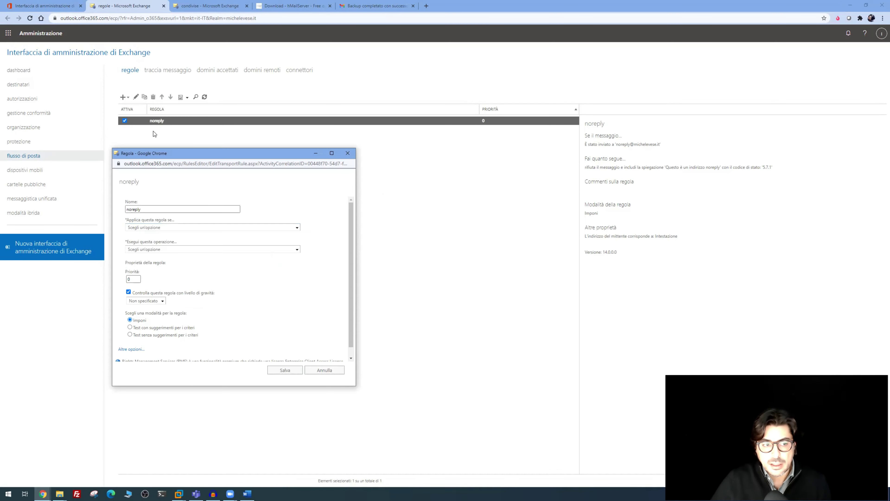
left_click(154, 210)
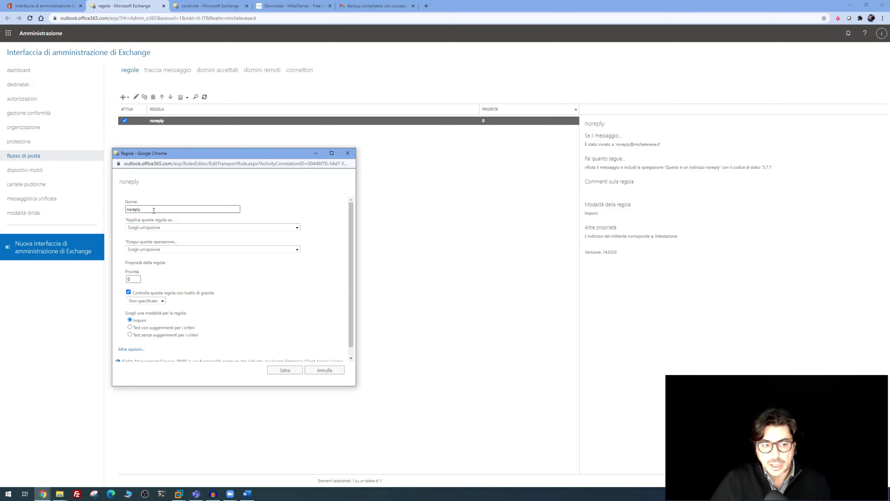
left_click(154, 229)
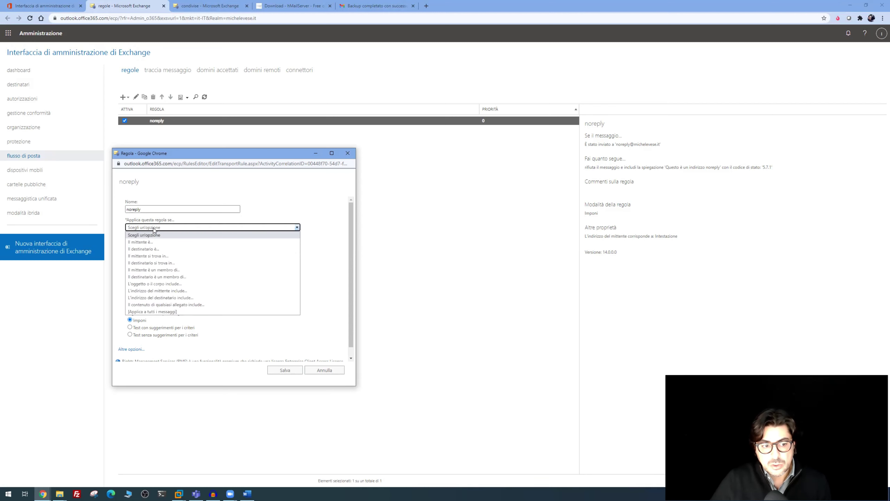
left_click(154, 247)
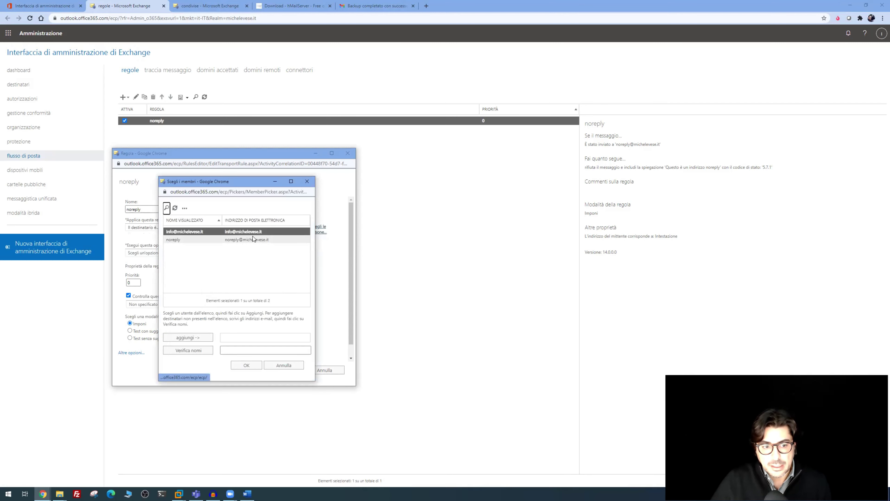
double_click(219, 239)
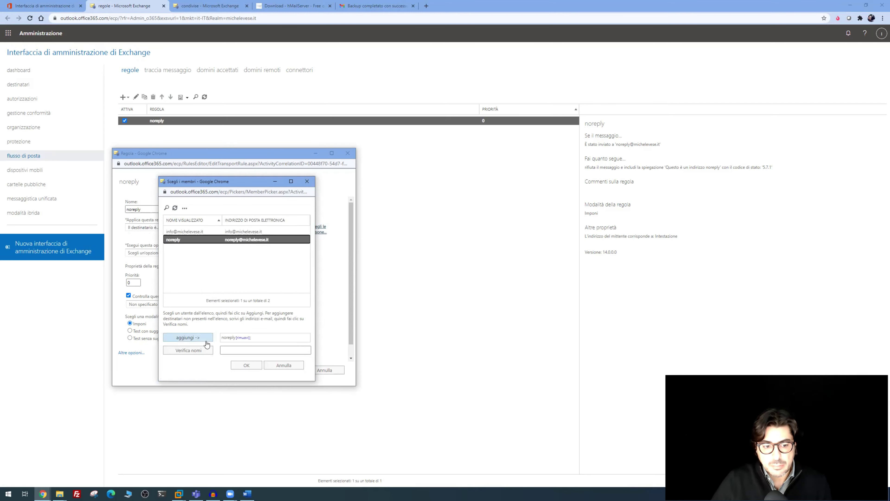
left_click(246, 366)
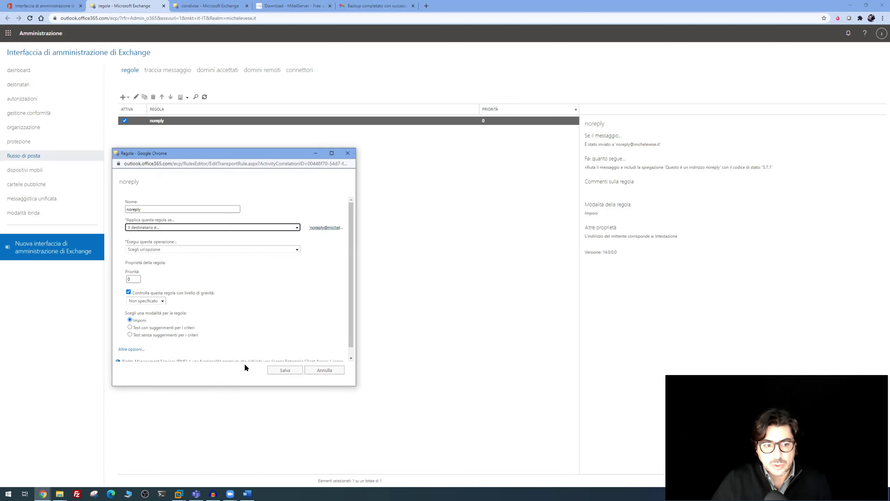
Make the rule reject messages with the reason 'Questo è un indirizzo noreply' and save it
left_click(167, 249)
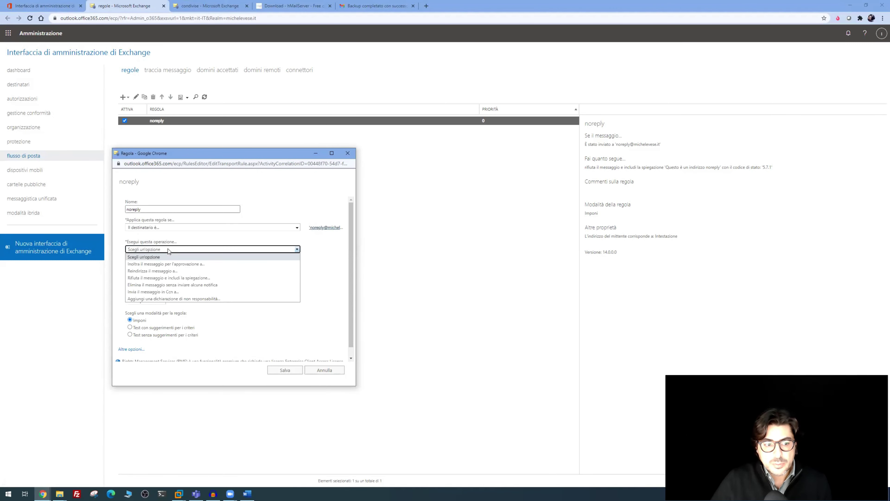
left_click(165, 278)
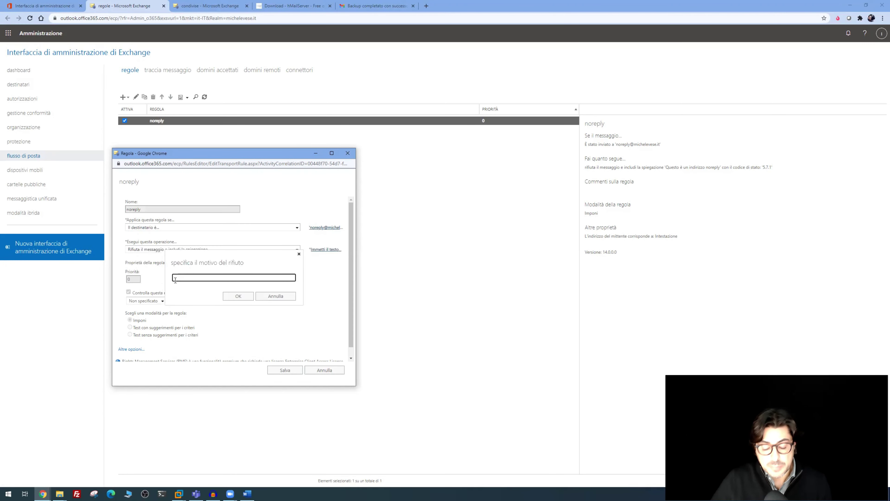
type("Questo è un indirizzo noreply")
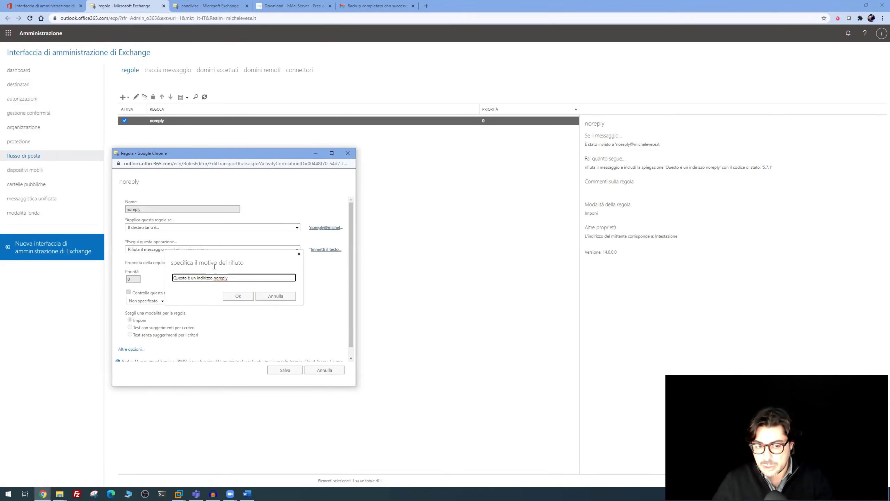
left_click(239, 297)
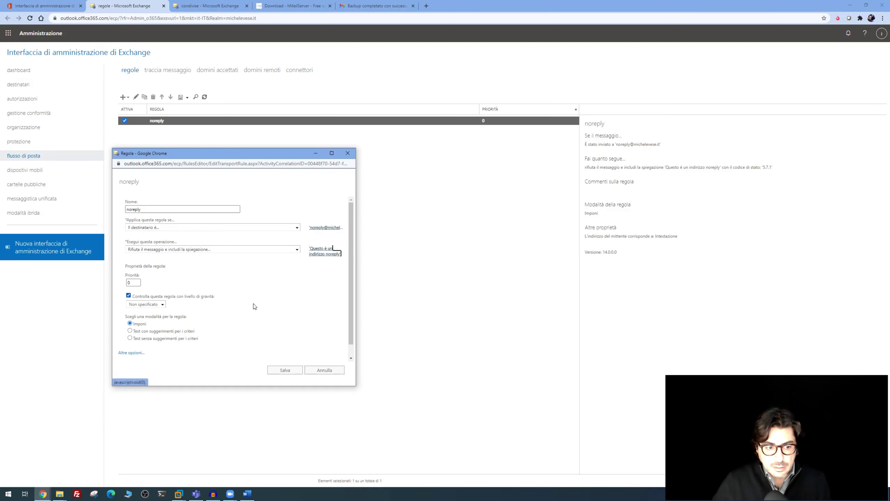
left_click(290, 372)
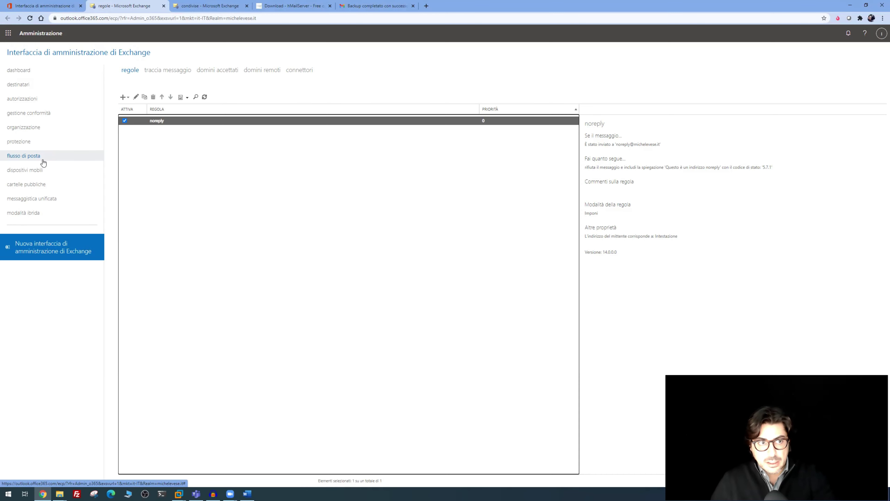
Reply 'ok' to the noreply backup notification in Gmail
left_click(375, 6)
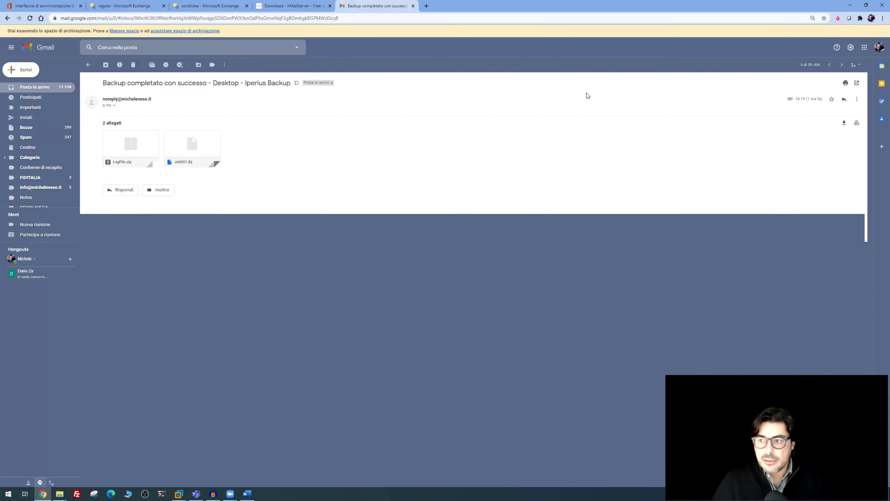
left_click(845, 99)
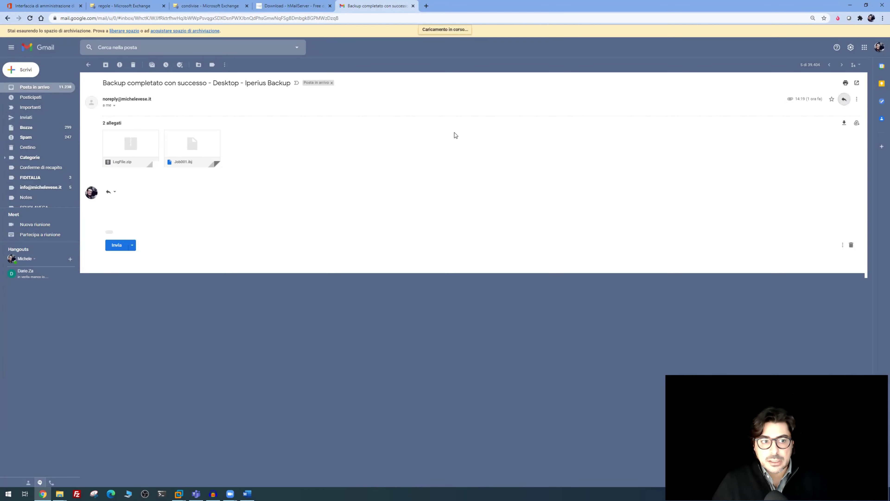
type("e")
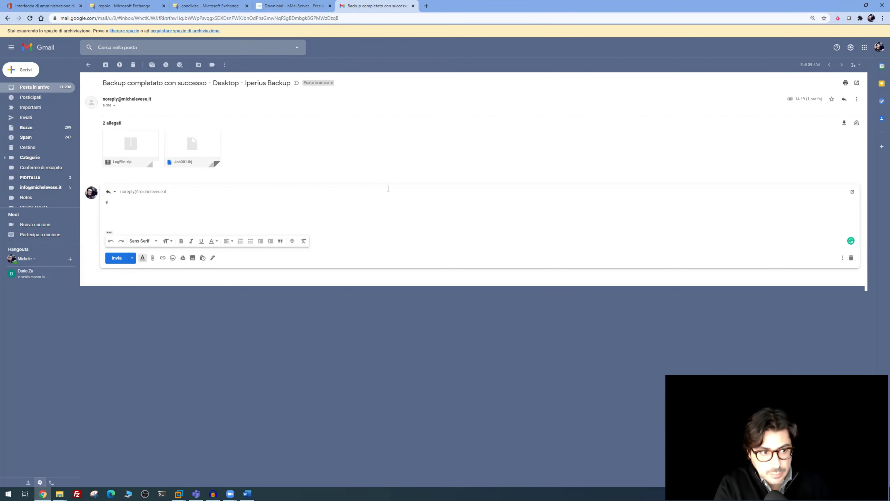
type("ok")
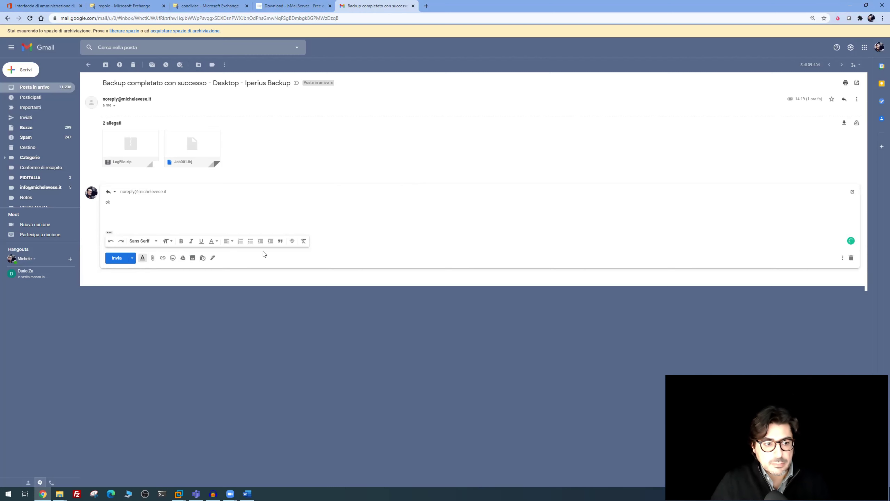
left_click(119, 260)
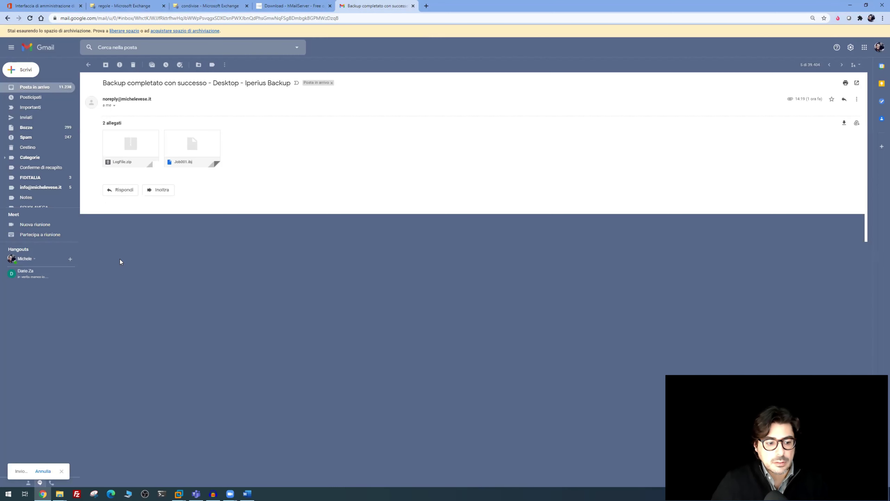
Open the postmaster Undeliverable bounce and highlight the rule's rejection explanation
left_click(39, 87)
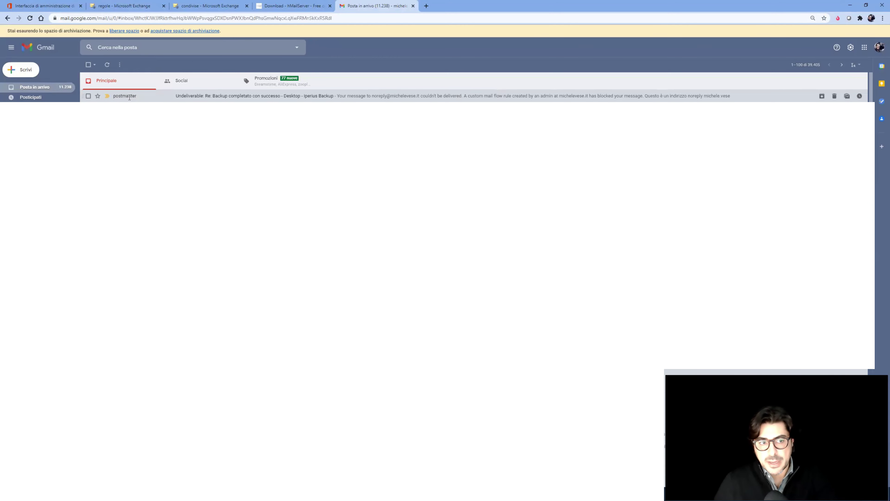
left_click(129, 99)
left_click_drag(141, 172, 239, 176)
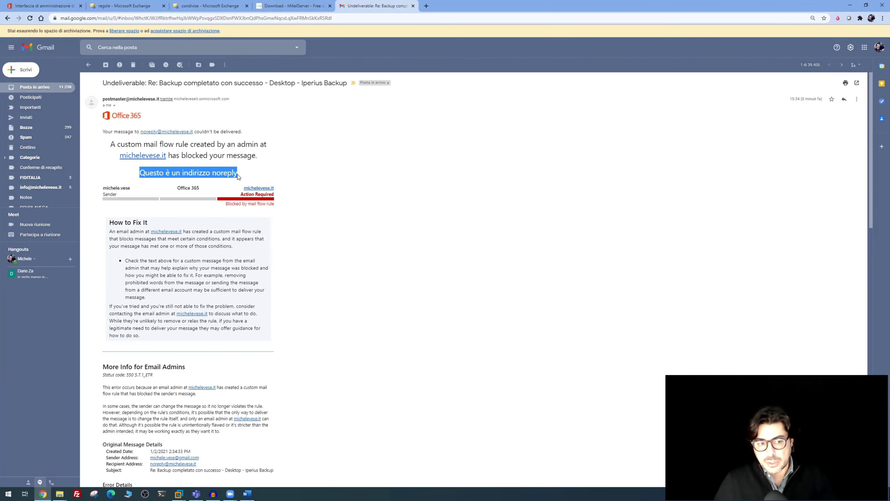
key("alt+Tab")
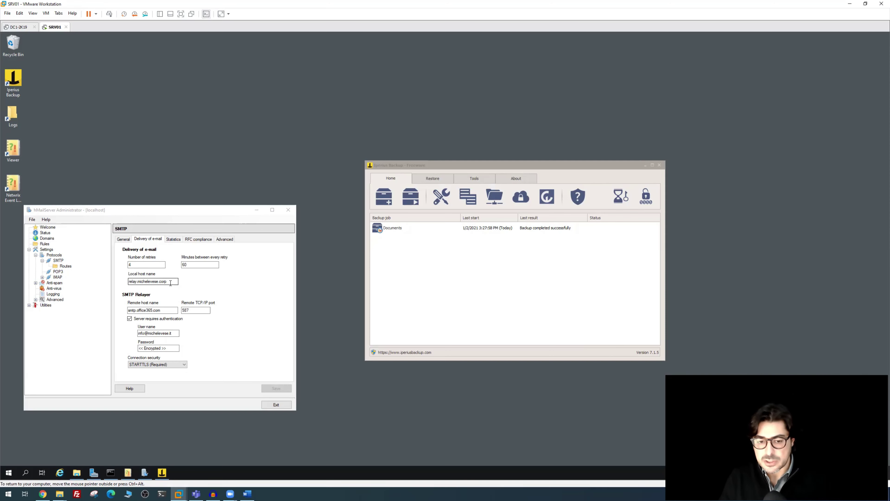
left_click_drag(171, 282, 109, 280)
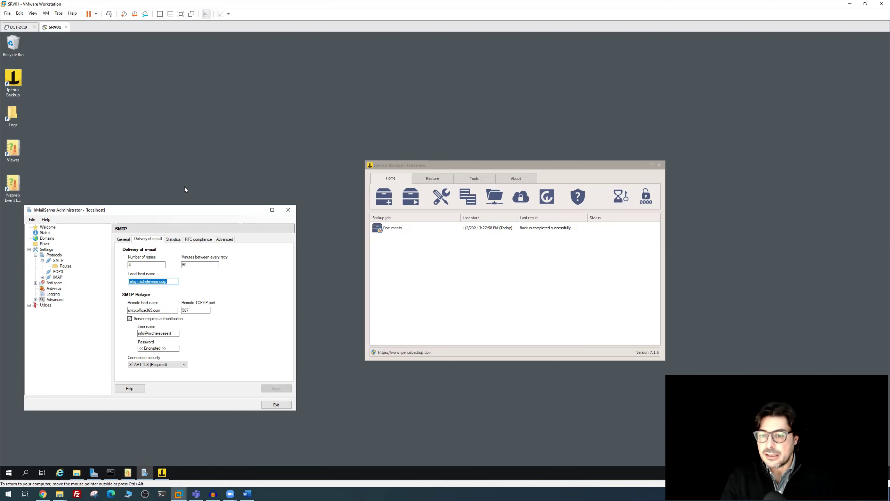
left_click_drag(157, 210, 193, 135)
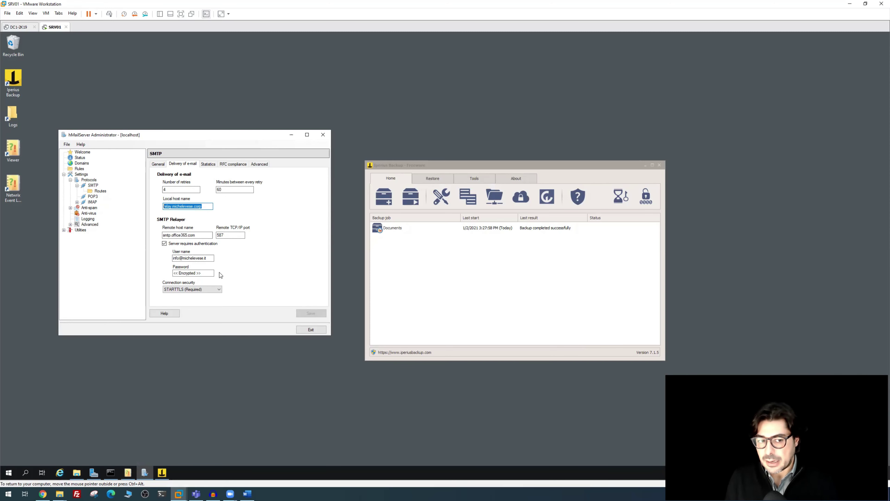
Review hMailServer's relay authentication user name and SMTP delivery of e-mail settings
left_click(212, 259)
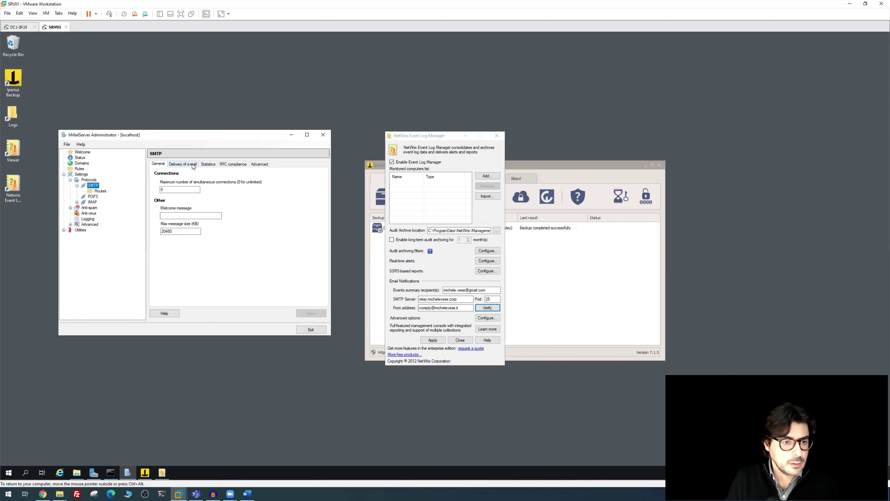
left_click(192, 165)
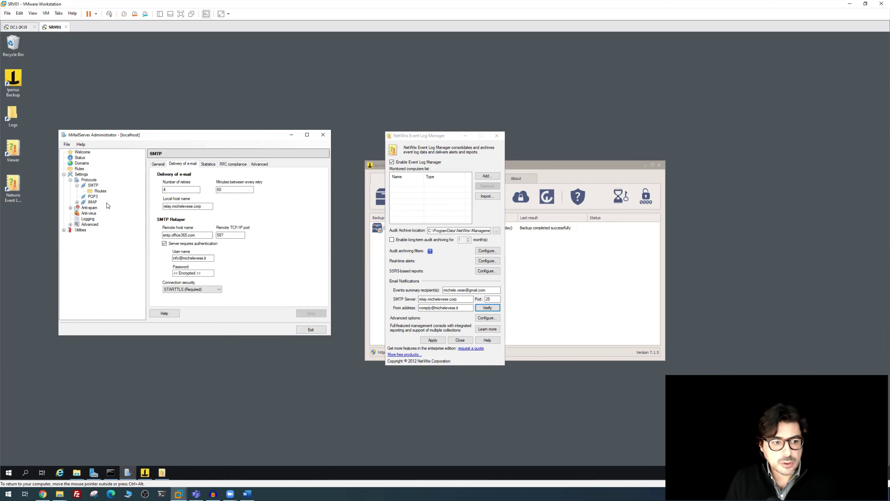
Turn on SMTP logging in hMailServer and save the setting
left_click(87, 218)
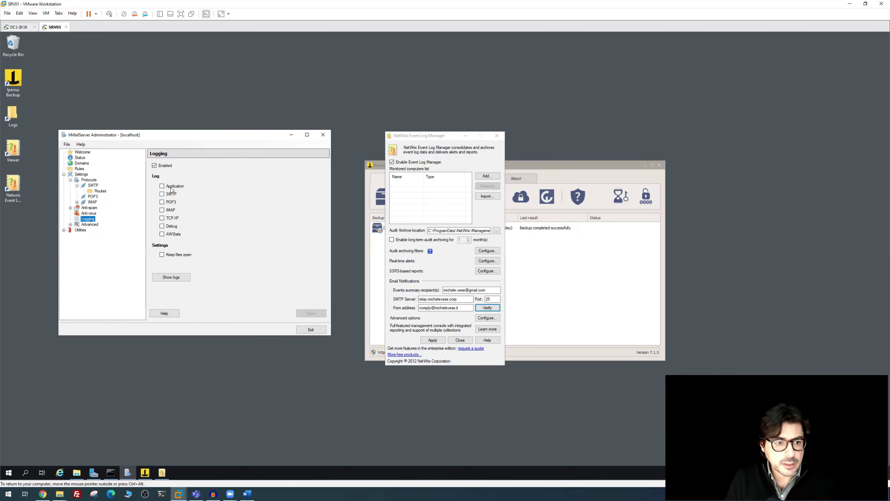
left_click(162, 195)
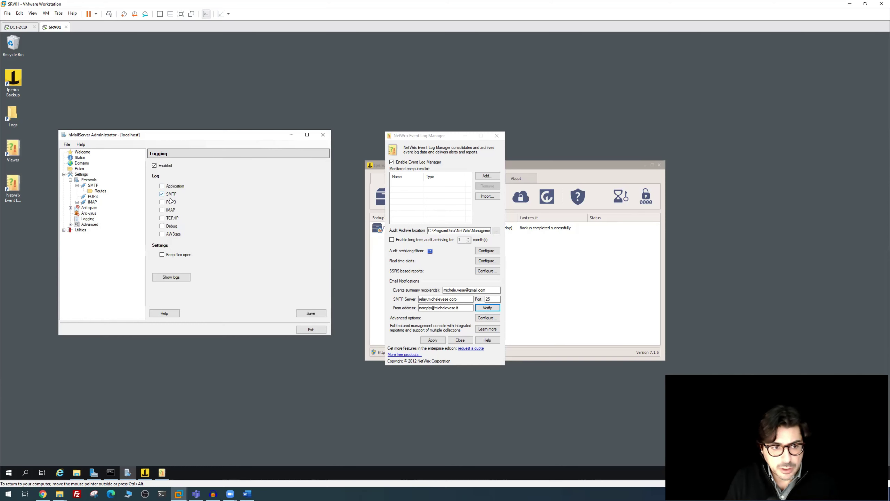
left_click(311, 314)
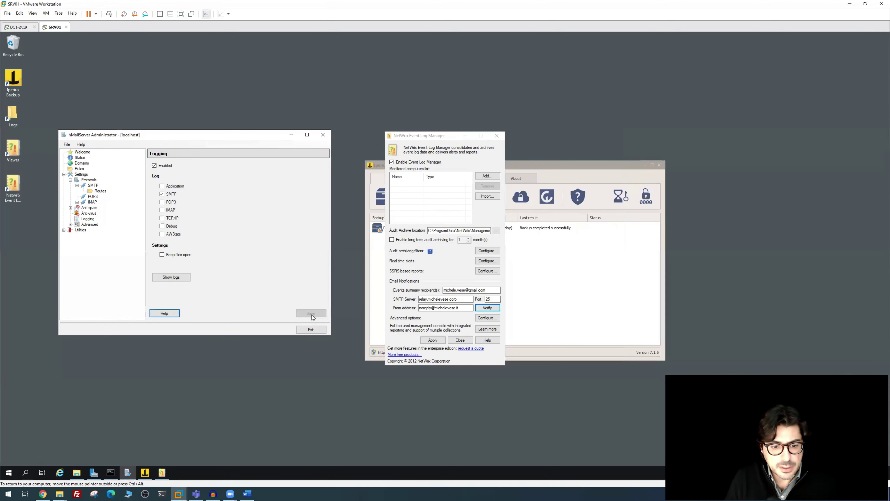
Send a NetWrix test notification through the relay and open hMailServer's log folder
left_click(497, 310)
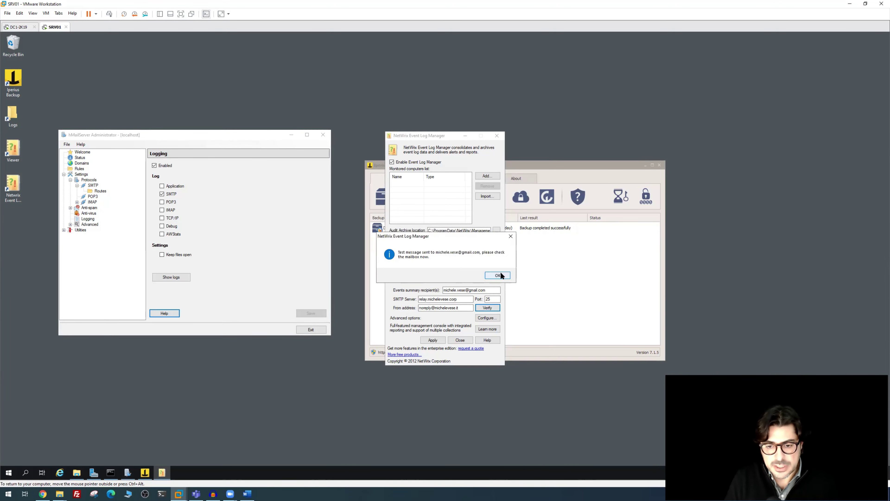
left_click(499, 276)
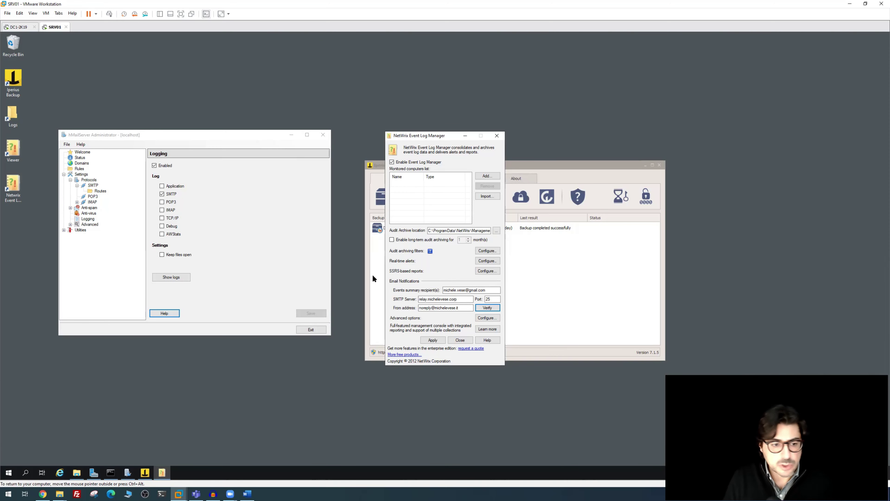
left_click(179, 279)
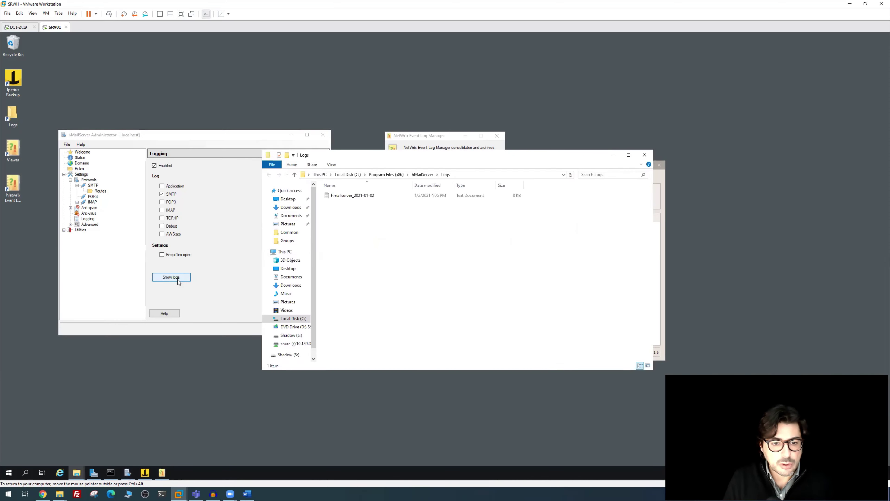
Open hmailserver_2021-01-02 in Notepad, find the authentication-successful and Recipient OK lines, then view Gmail's test message
double_click(352, 195)
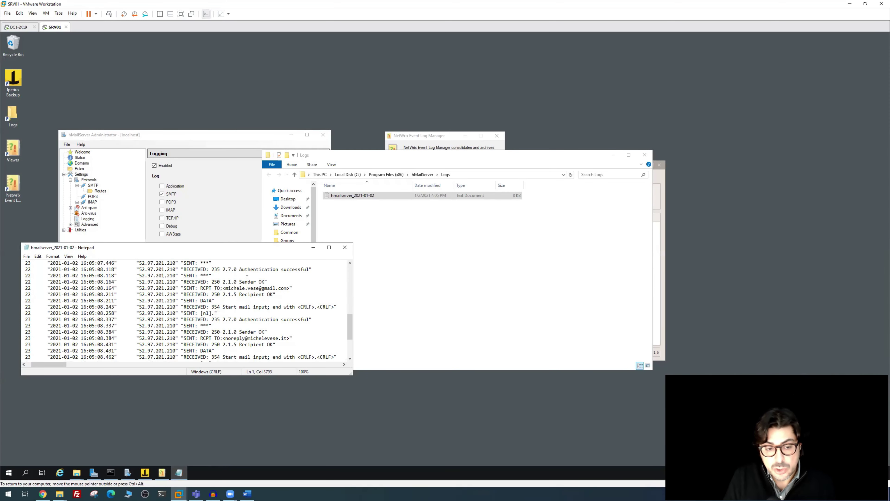
left_click_drag(240, 269, 298, 270)
left_click_drag(242, 282, 269, 288)
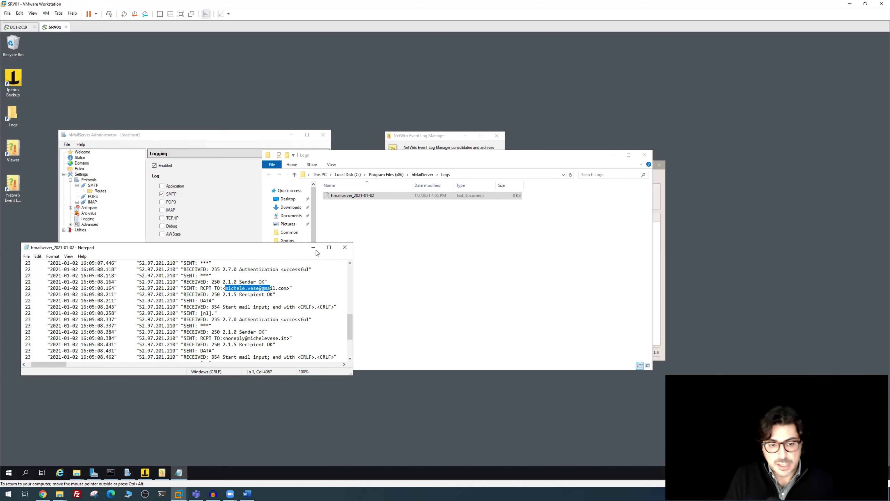
left_click(50, 493)
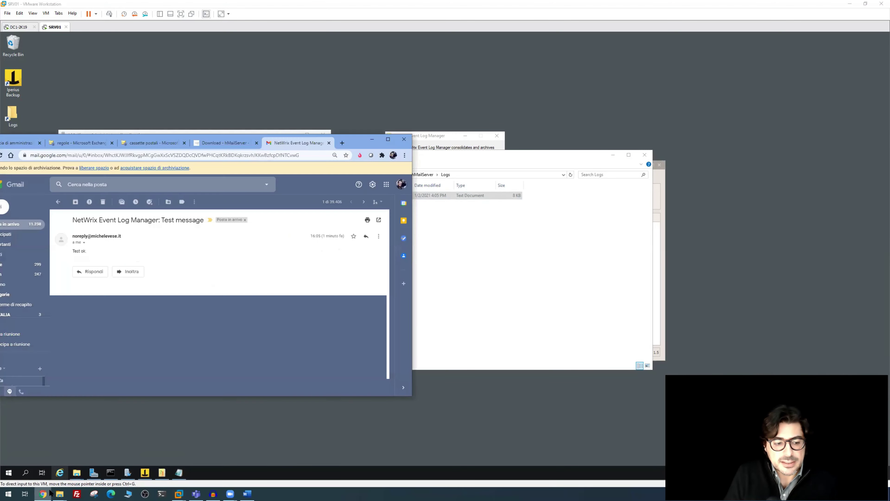